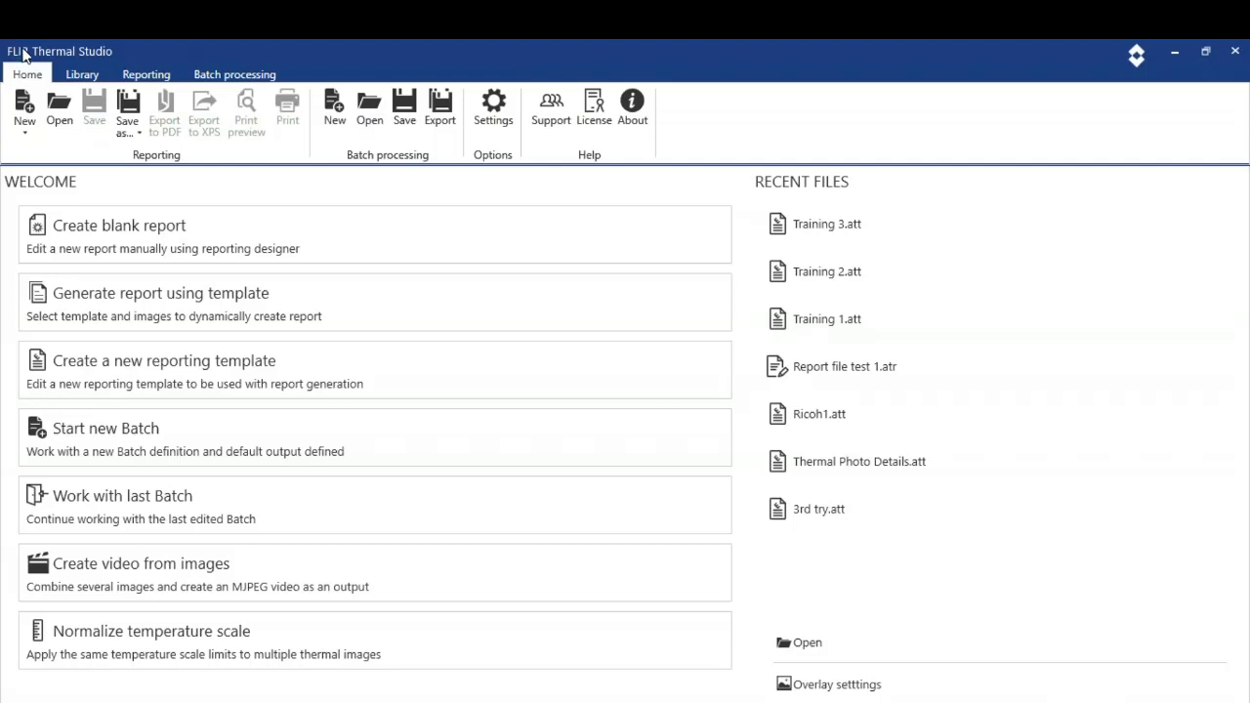
Open FLIR0027.jpg for editing from the Thermal Report Training folder in the image library.
click(71, 77)
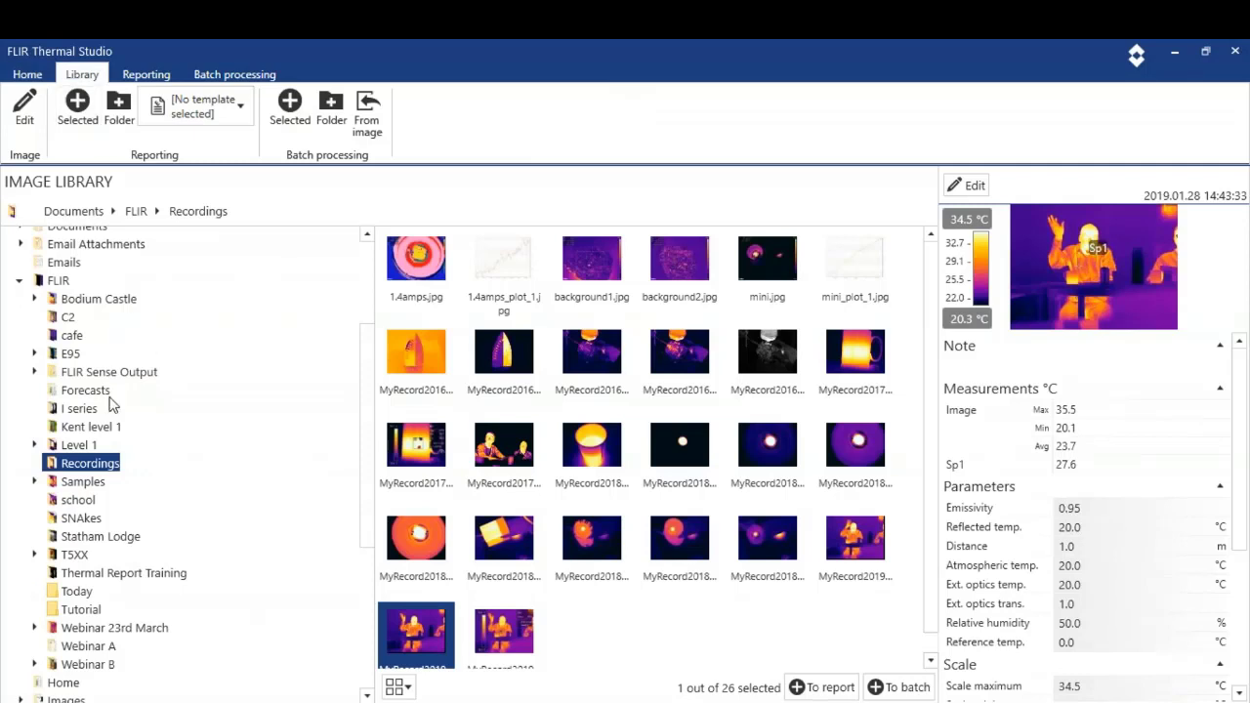
click(110, 578)
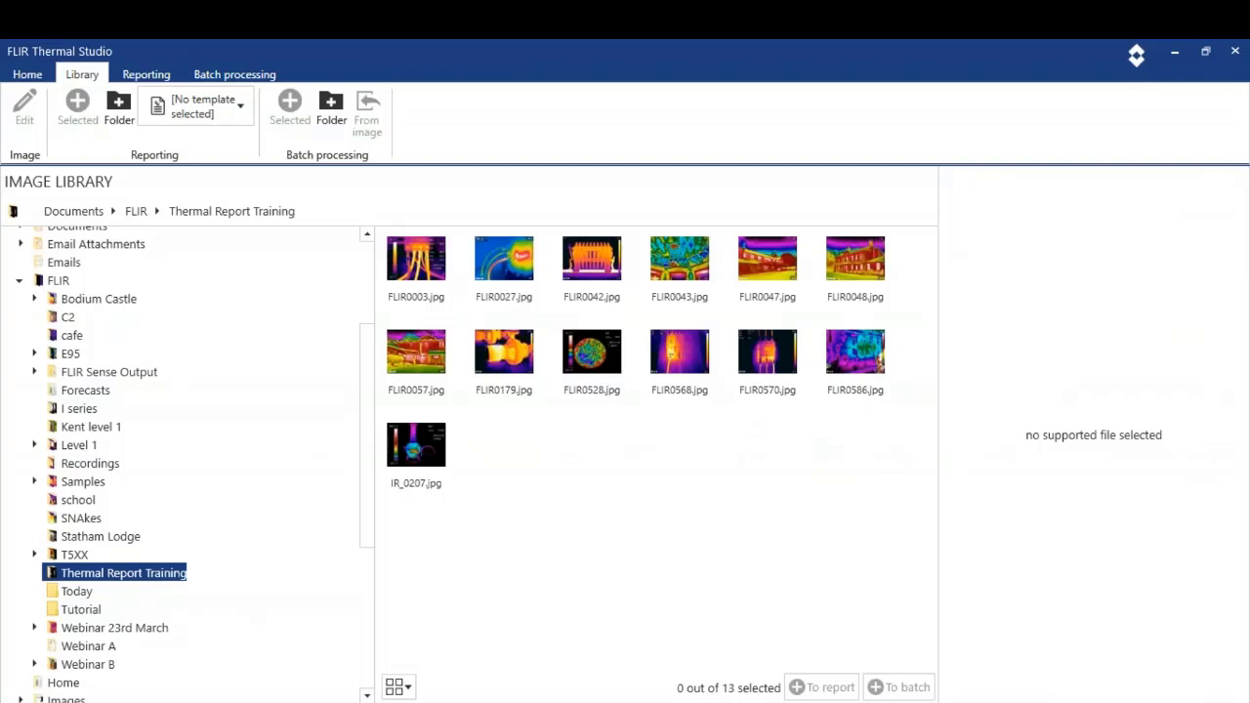
drag(131, 587, 54, 576)
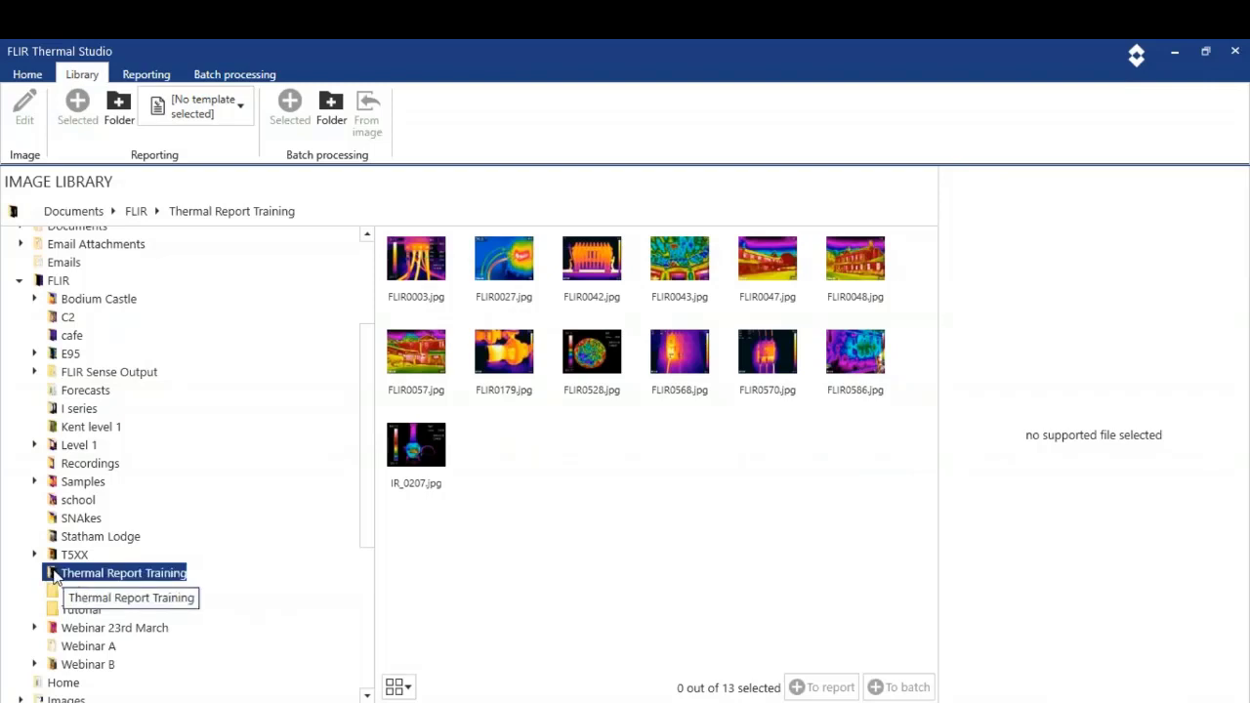
right_click(55, 577)
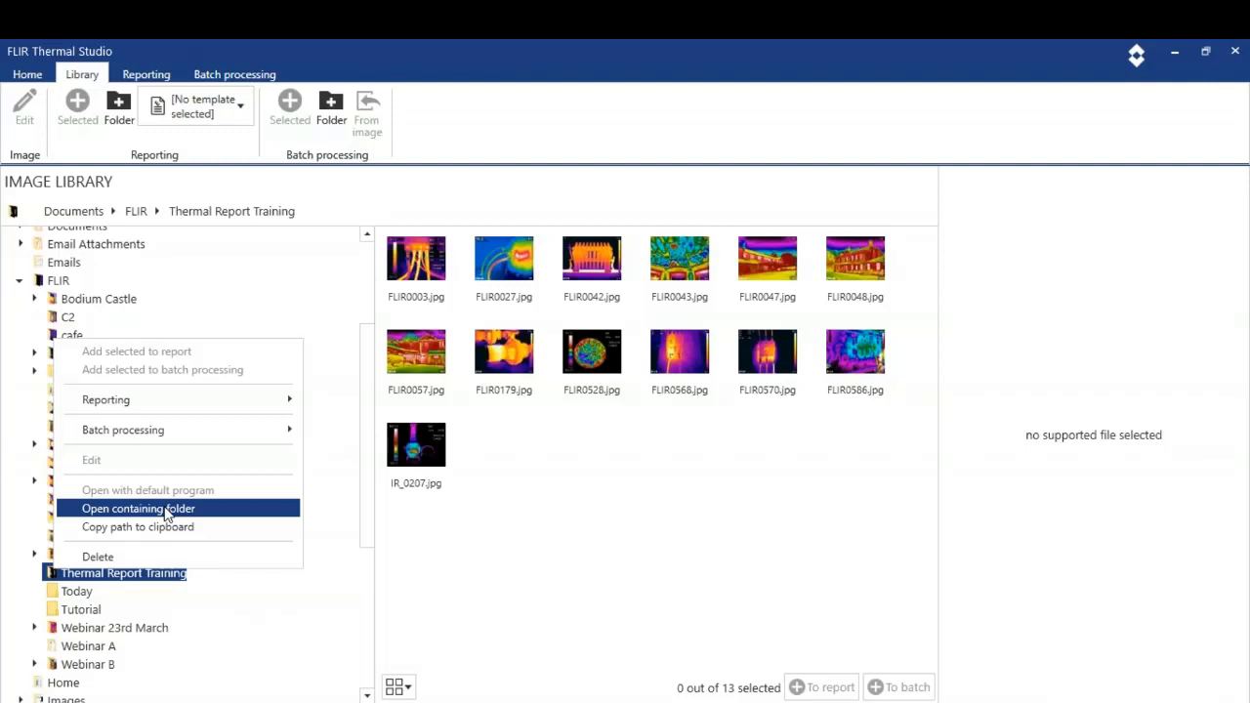
click(435, 601)
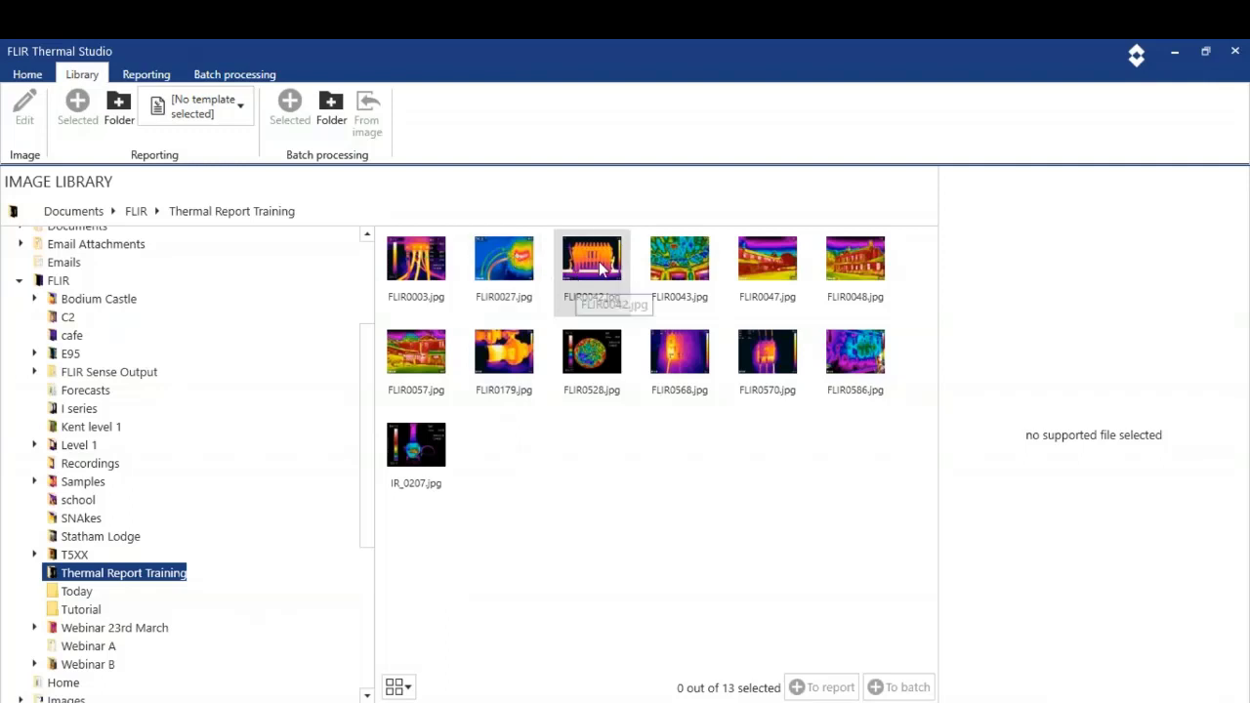
double_click(507, 276)
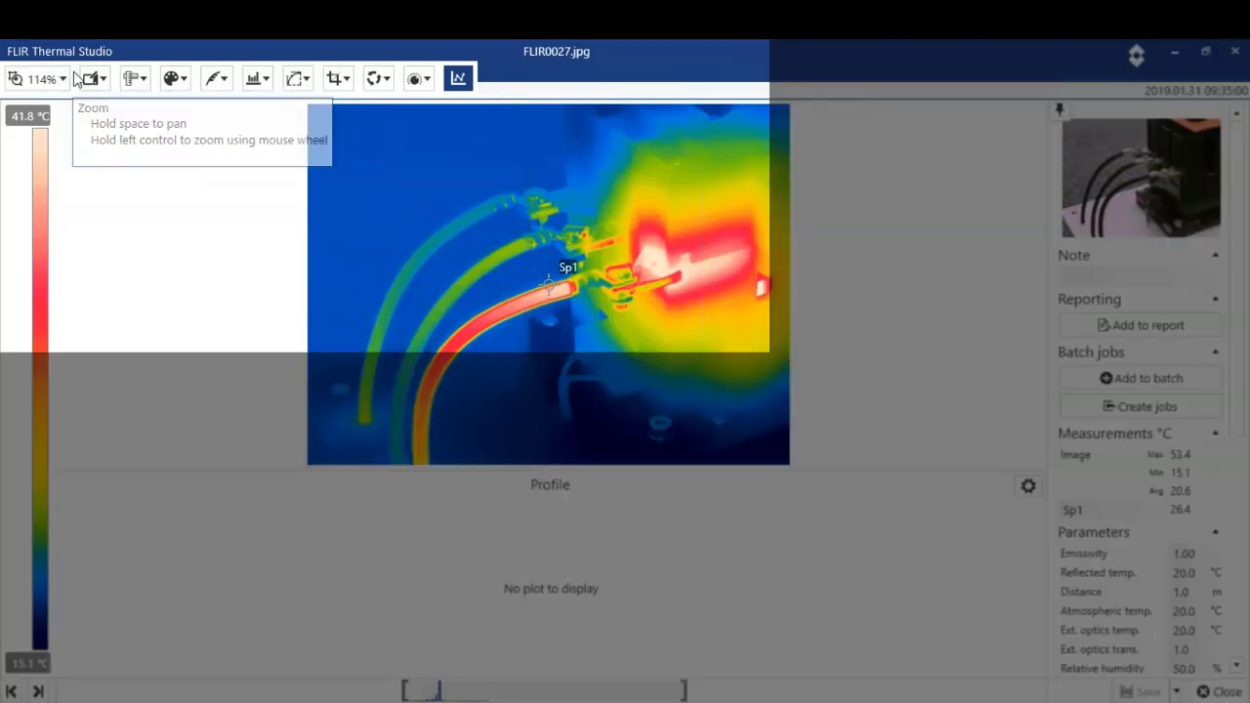
Review the available measurement tools, colour palettes, isotherm types, colour distribution modes and scale auto-adjust options.
click(134, 79)
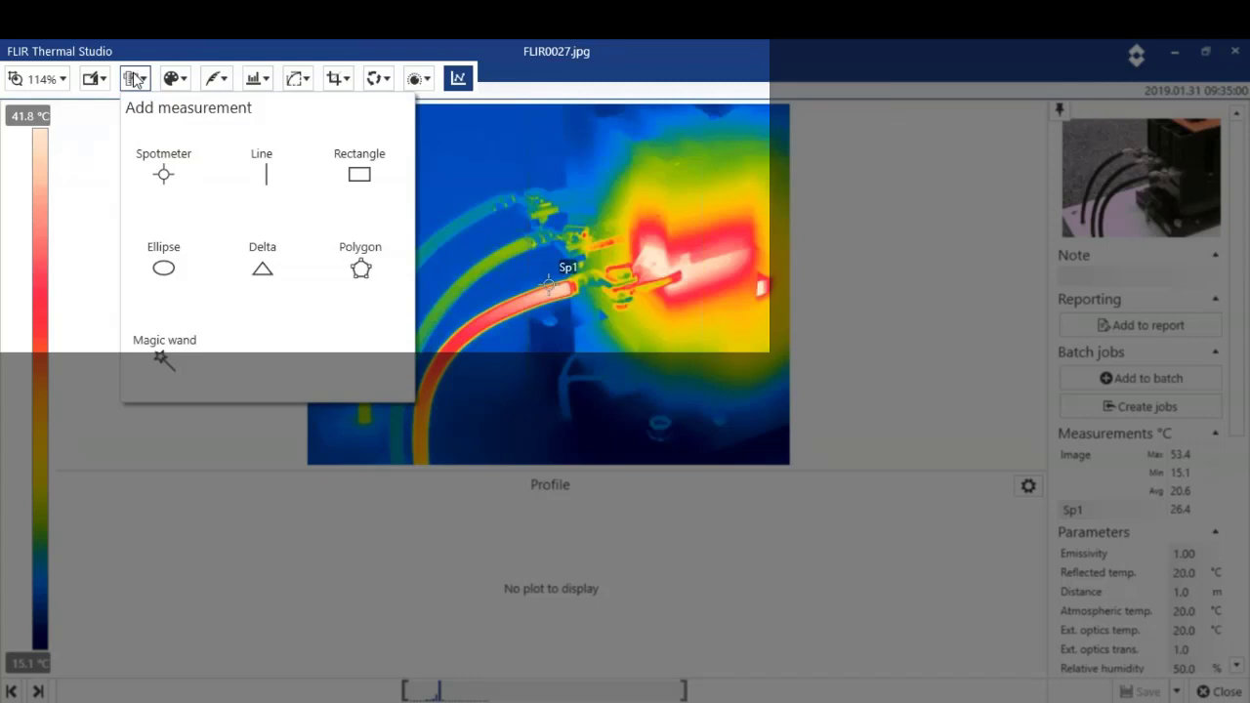
click(183, 83)
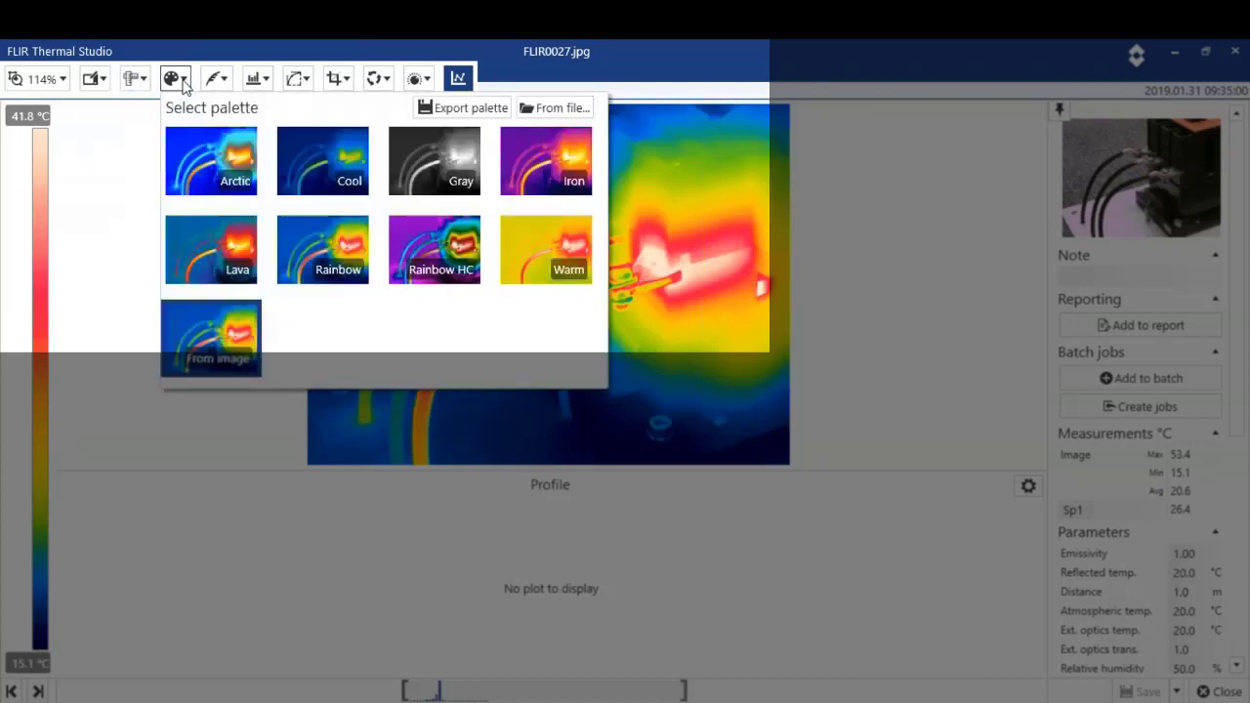
click(227, 86)
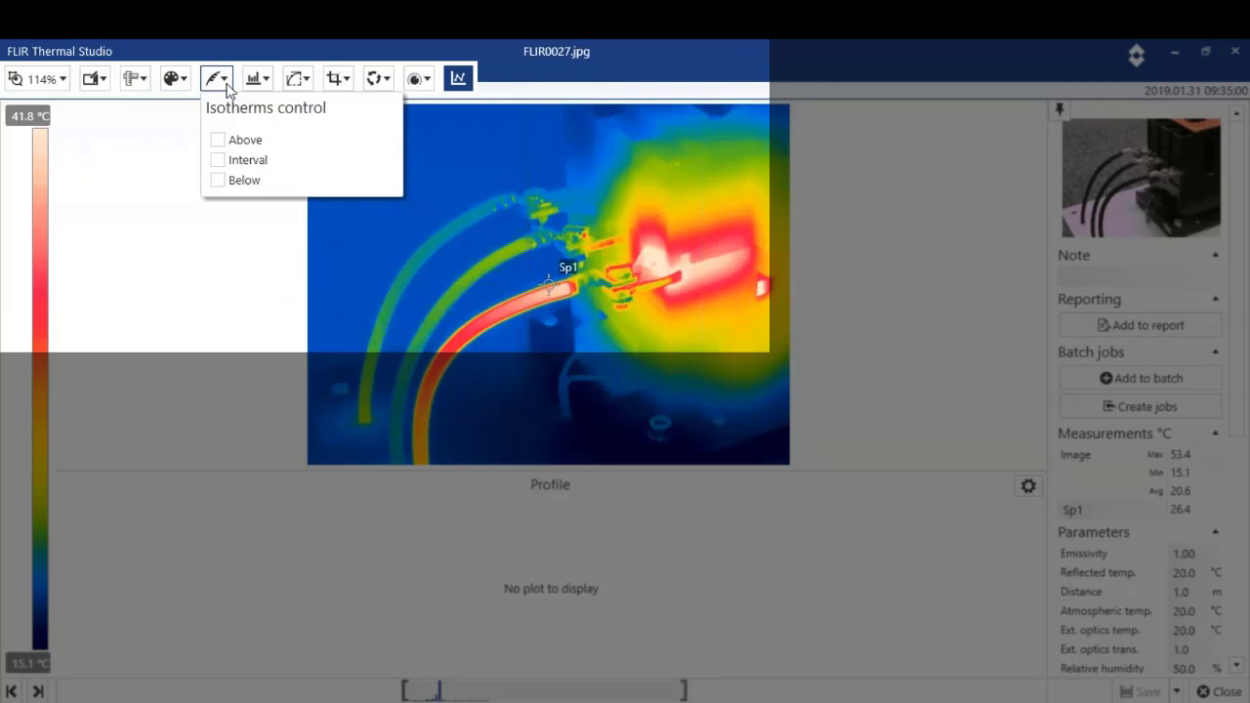
click(266, 84)
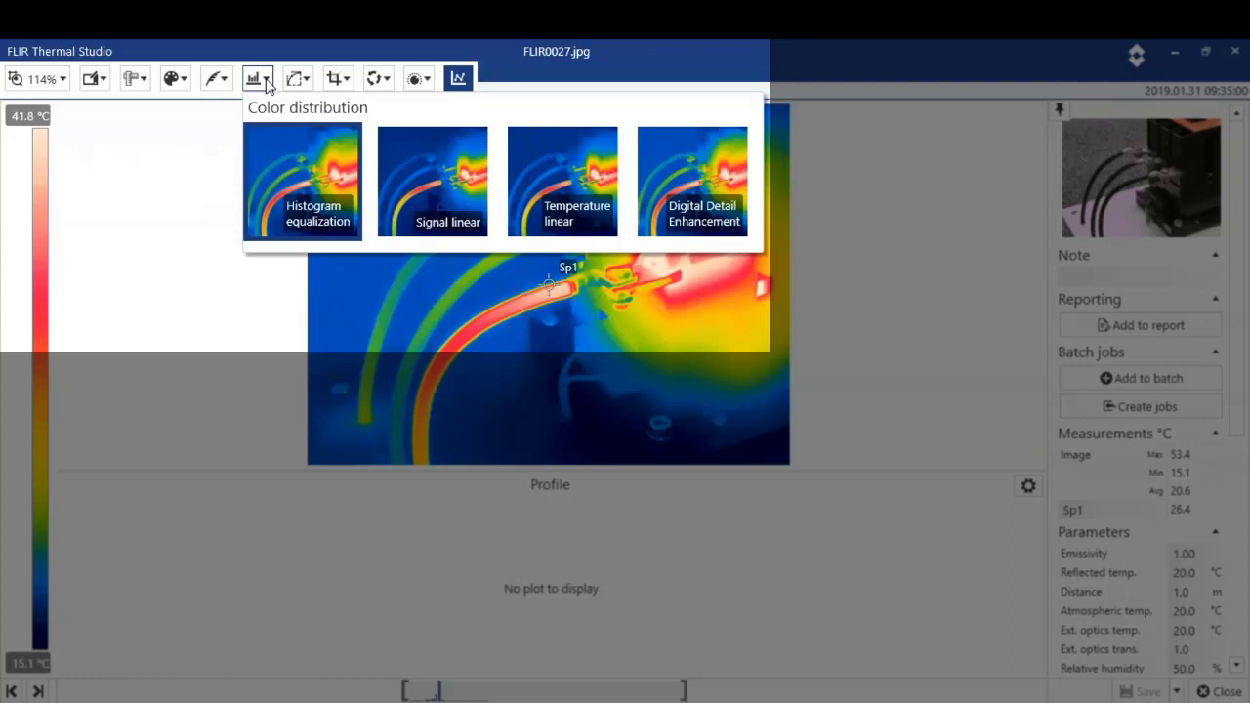
click(301, 82)
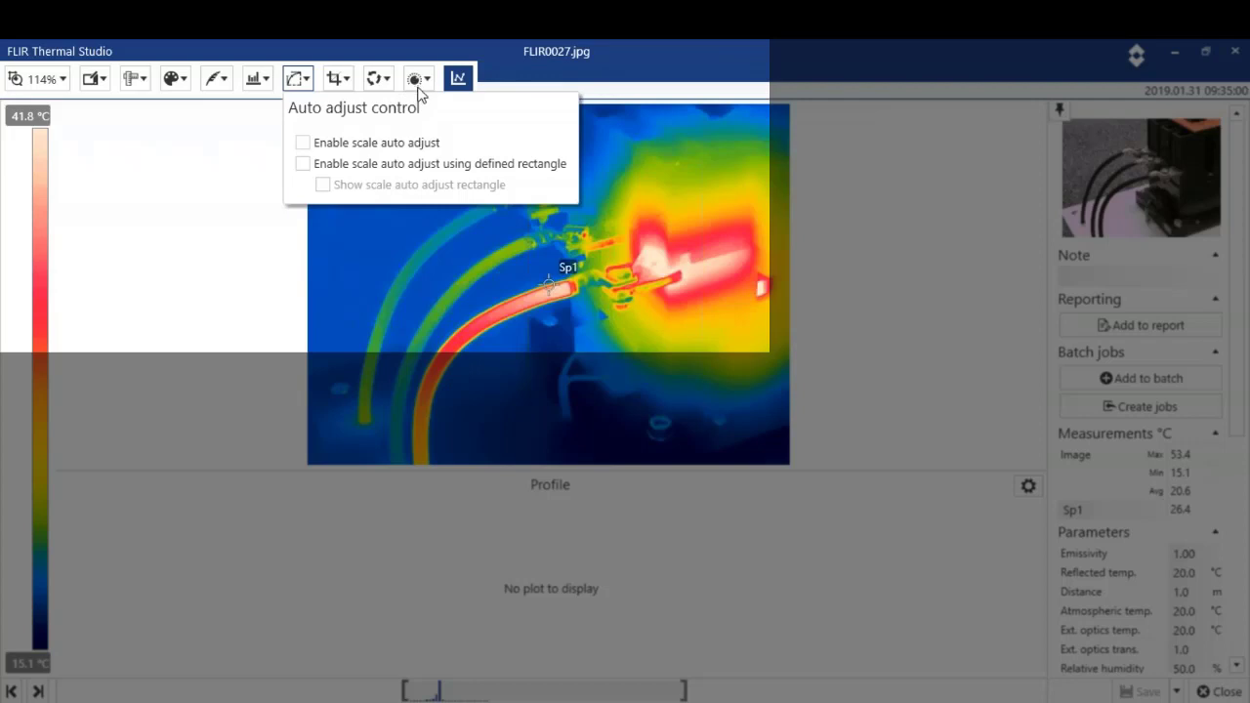
click(210, 235)
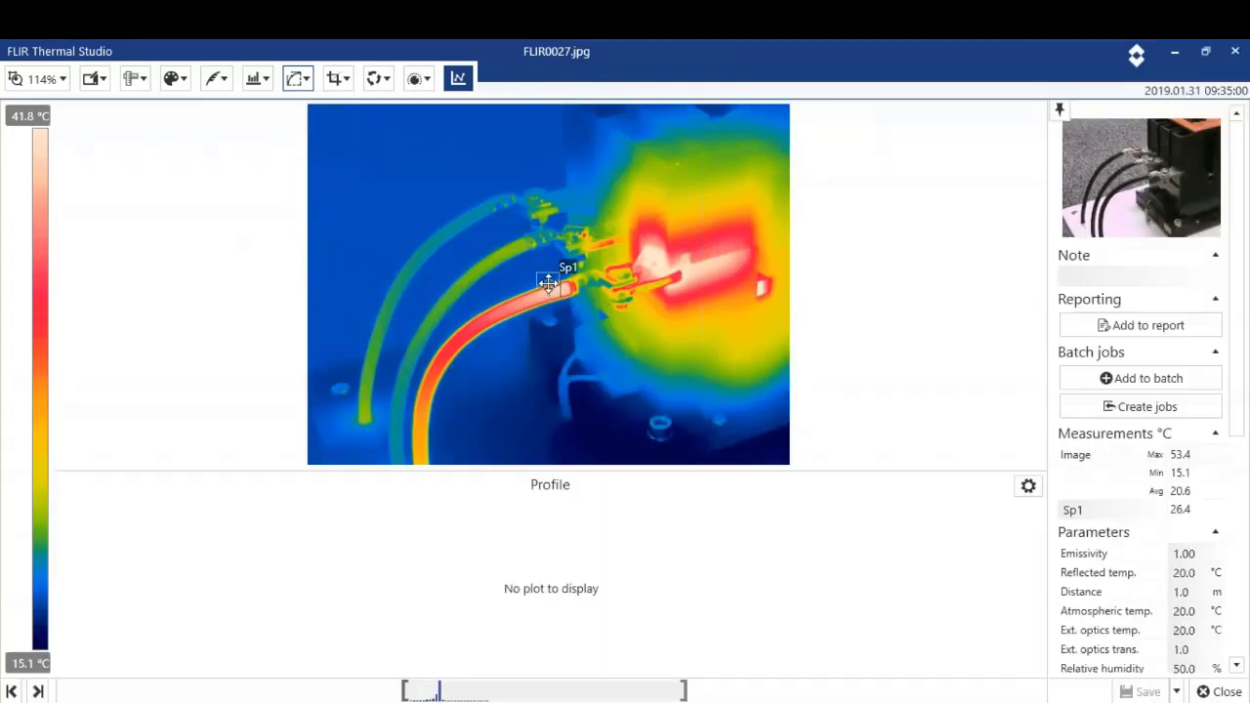
Move spotmeter Sp1 onto the connector end of the hottest cable and add a second spotmeter near the middle cable's connector end.
drag(549, 285, 559, 288)
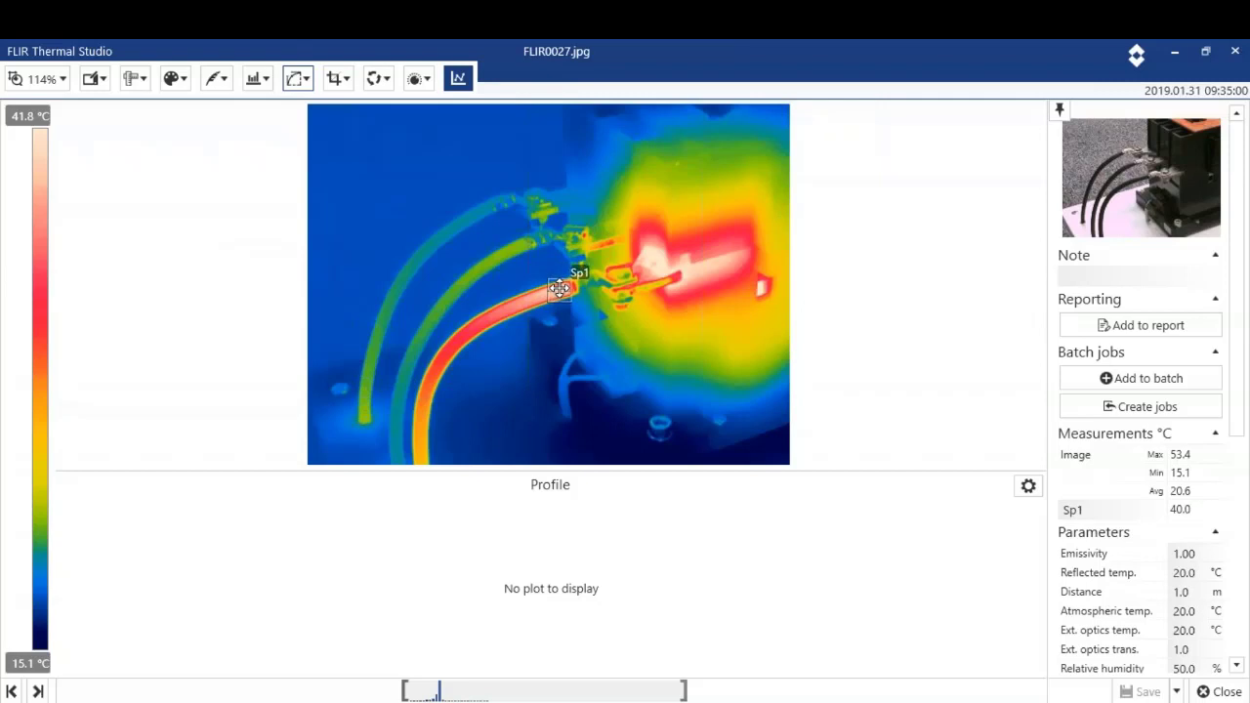
click(135, 80)
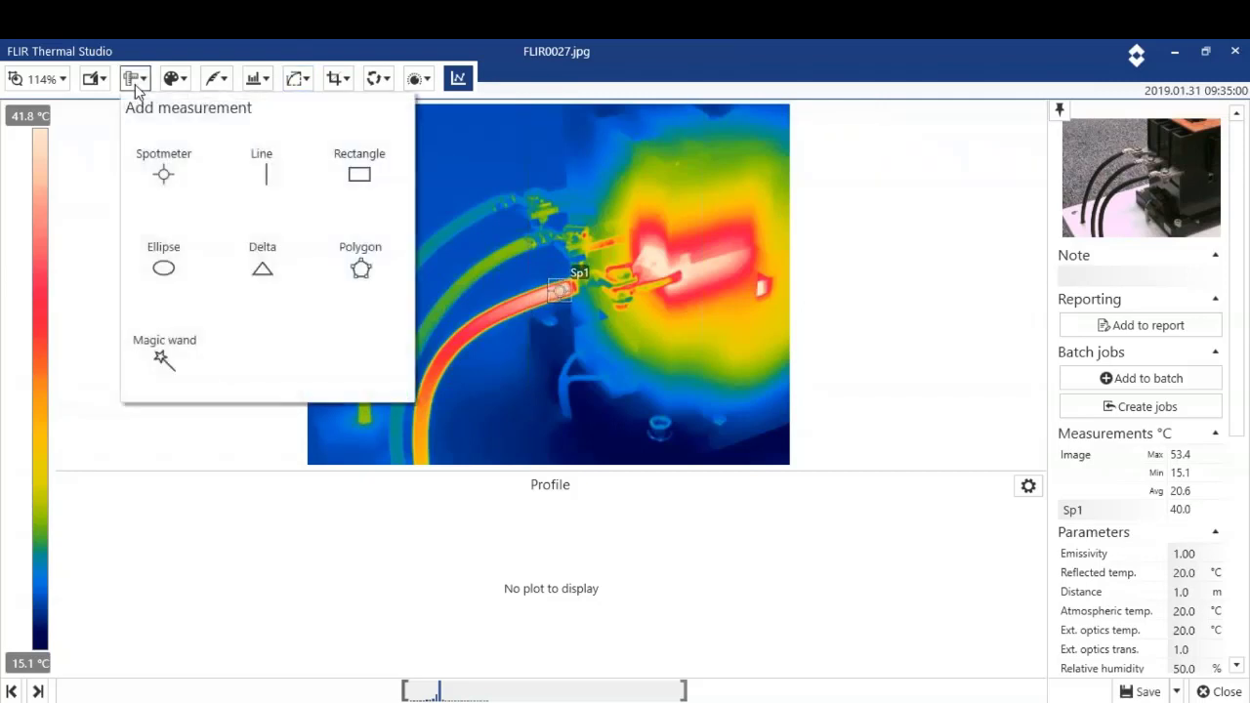
click(163, 174)
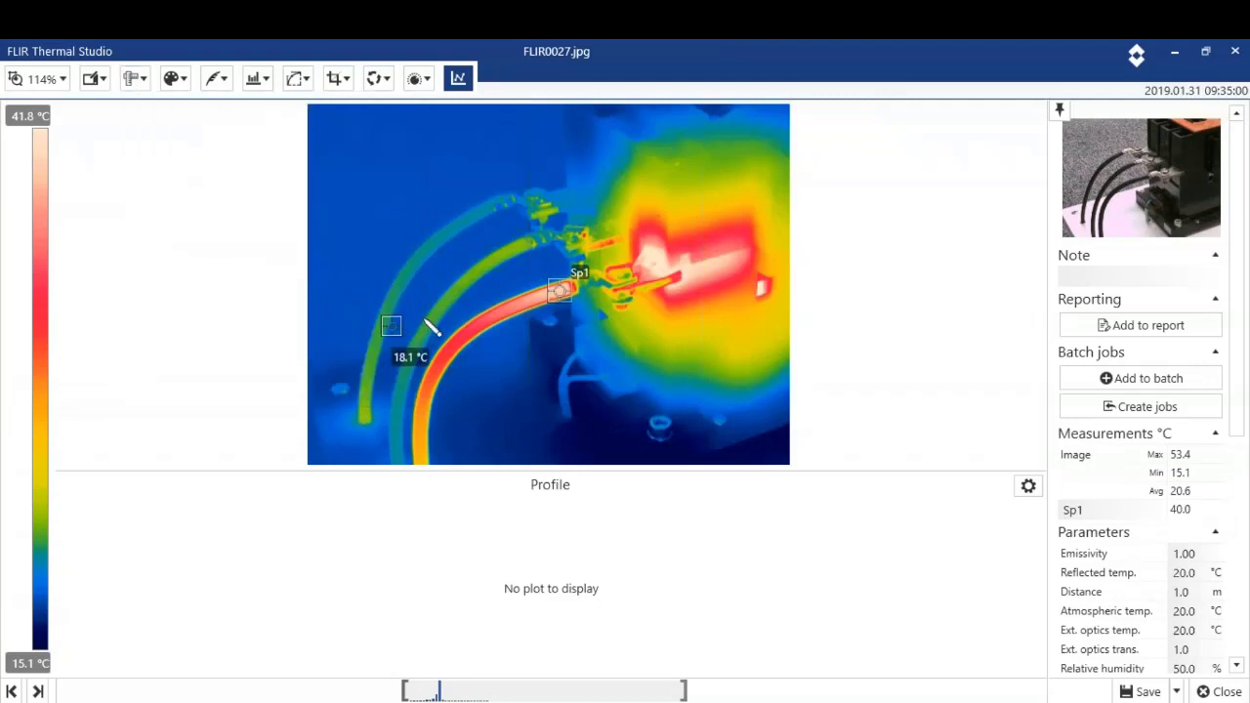
click(517, 248)
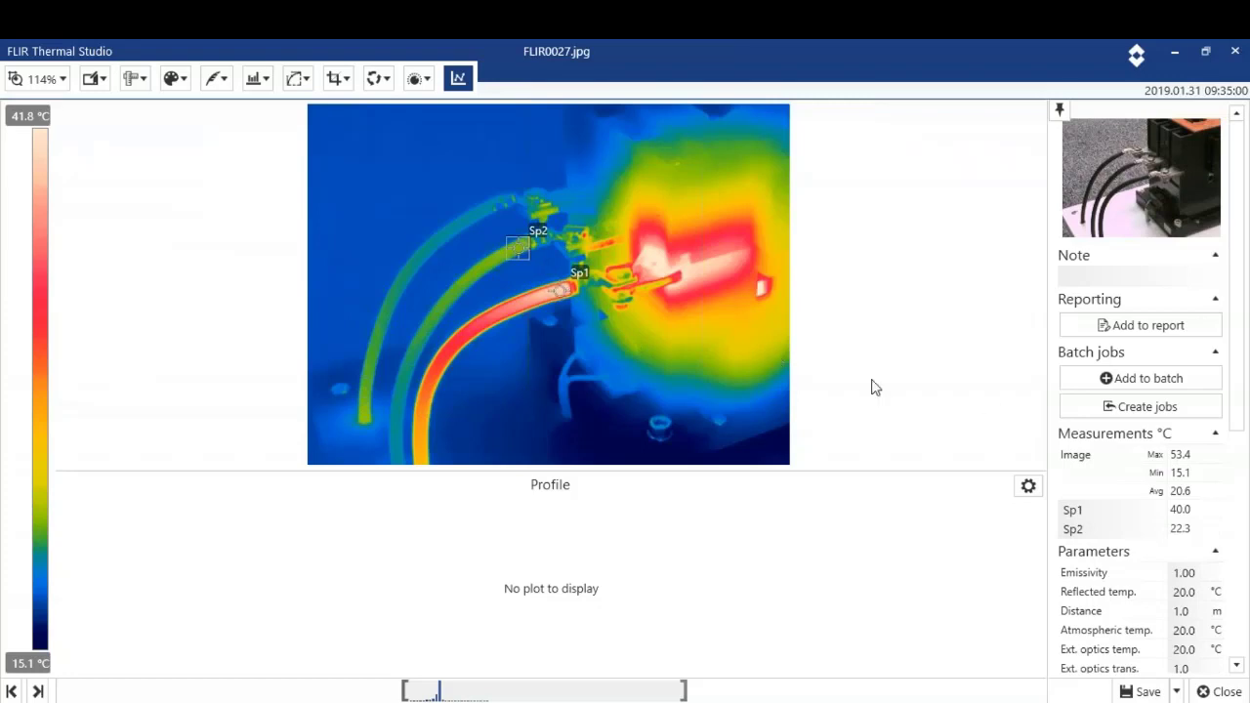
Examine the image's measurements, parameters, scale, overlay setting and image information.
mouse_move(1138, 518)
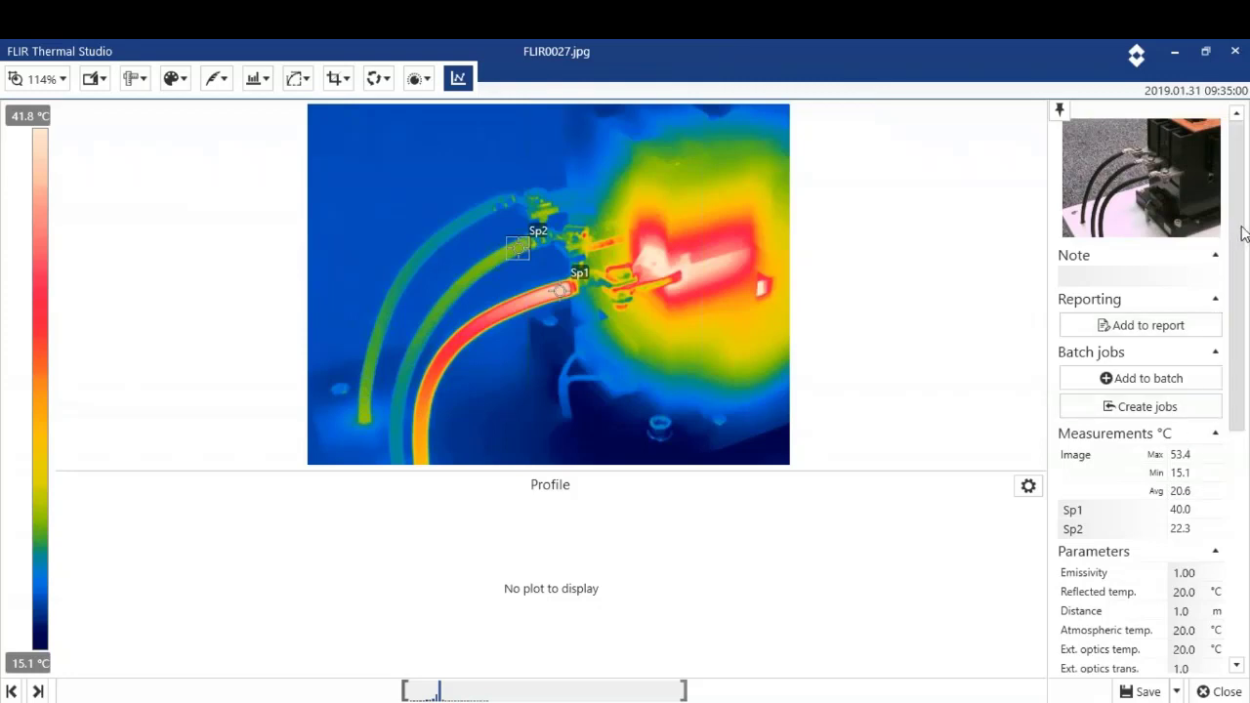
drag(1240, 238, 1234, 323)
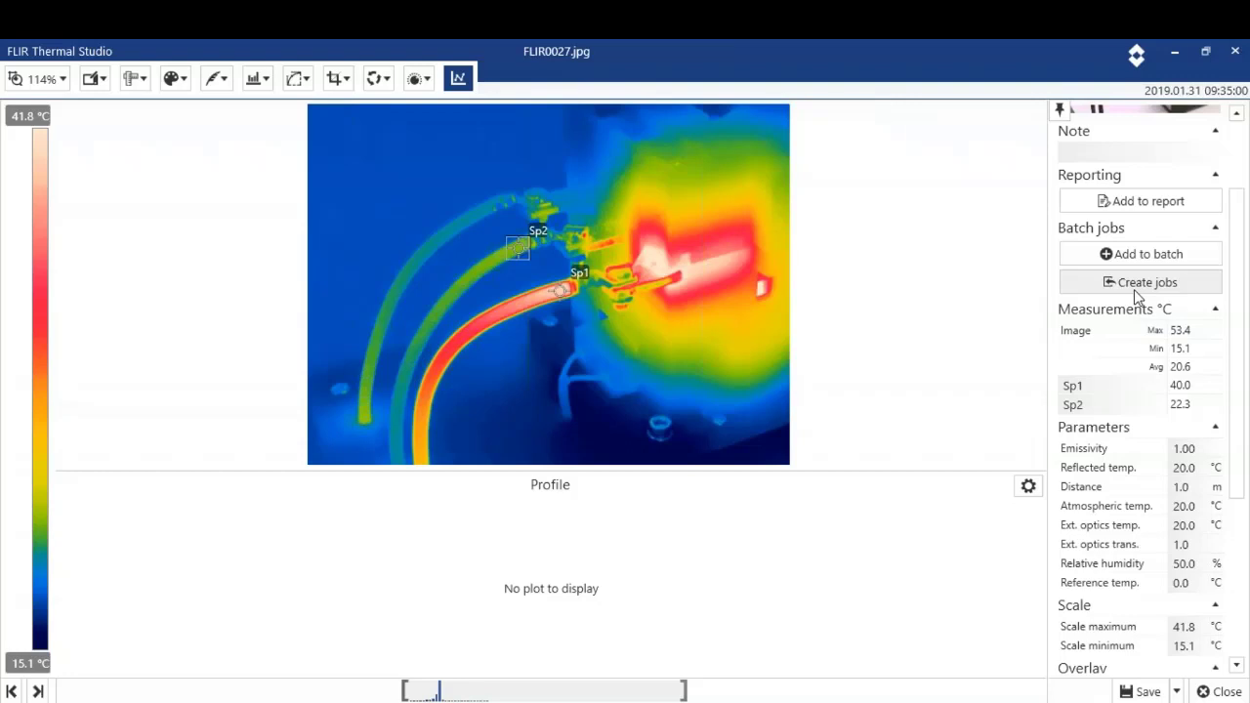
drag(1238, 283, 1239, 415)
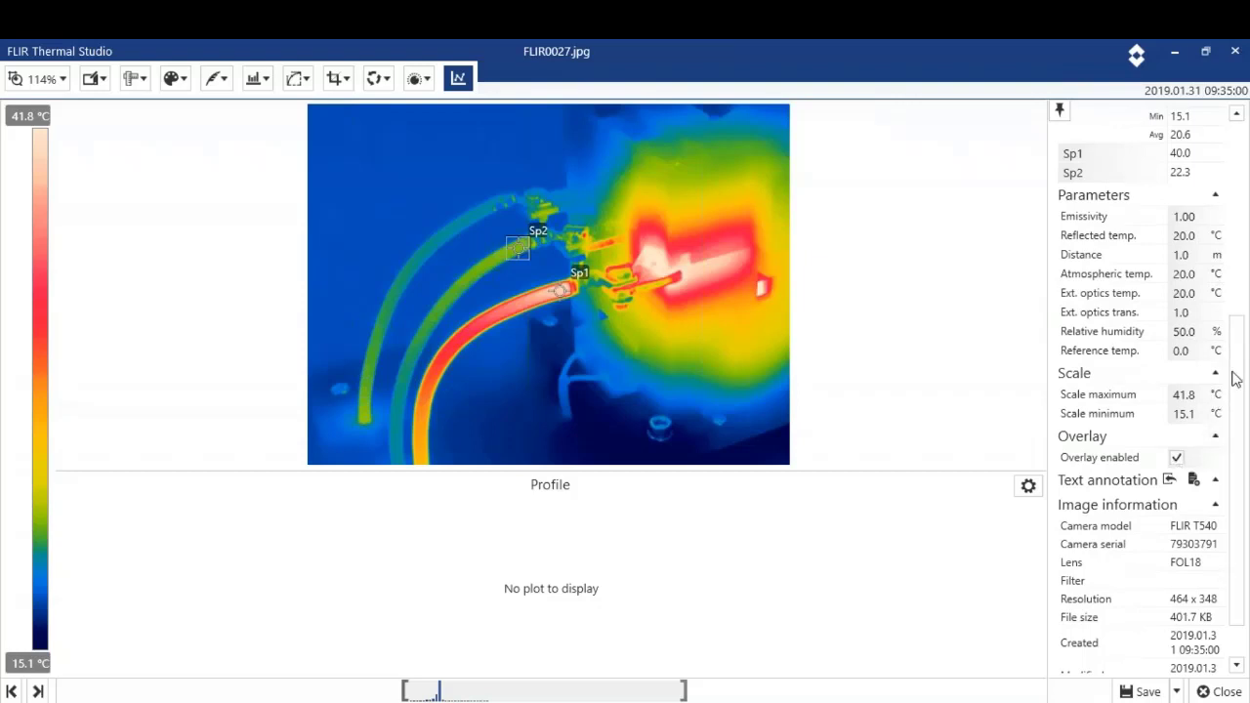
drag(1245, 357, 1241, 438)
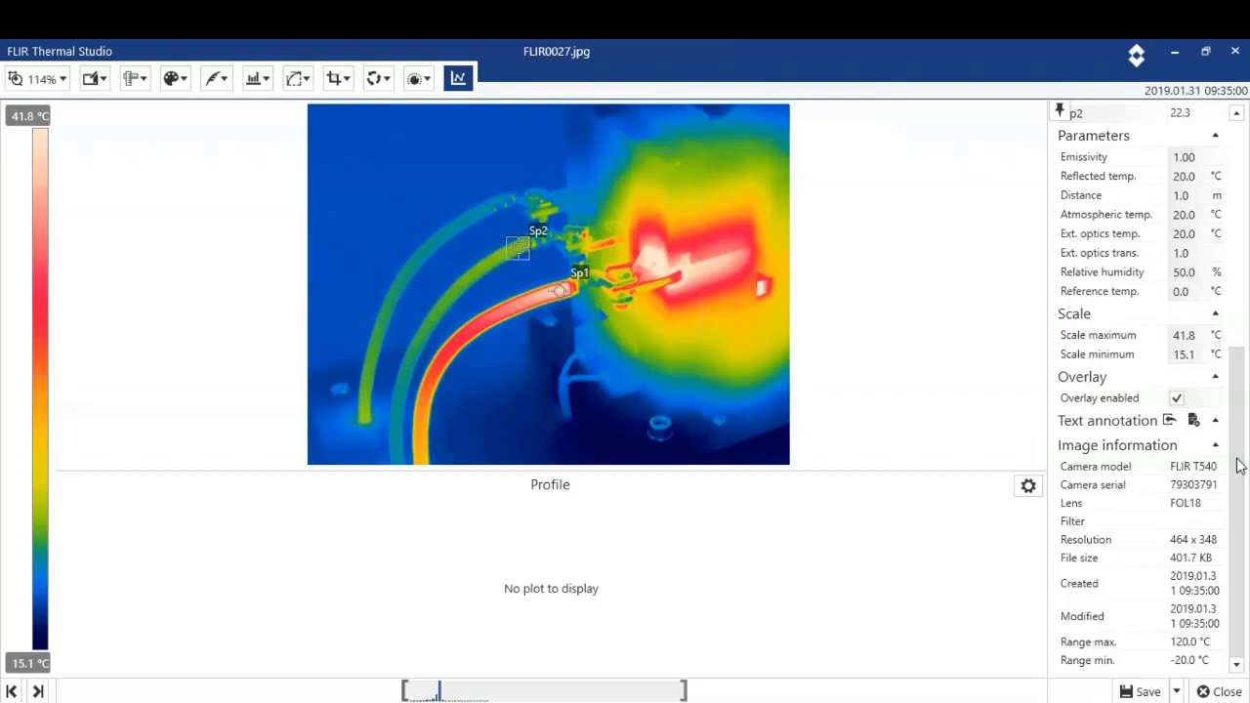
Add a delta measurement with Sp1 as source 1 and set its source 2 to Sp2.
click(136, 79)
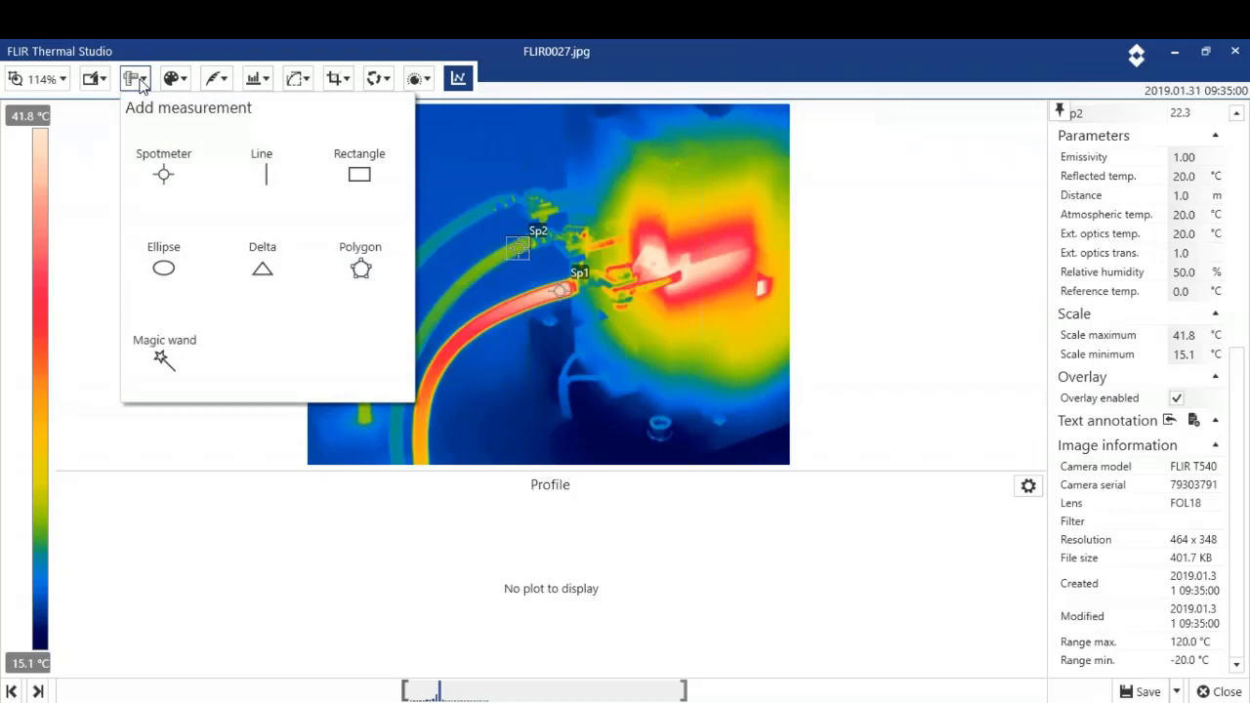
click(262, 266)
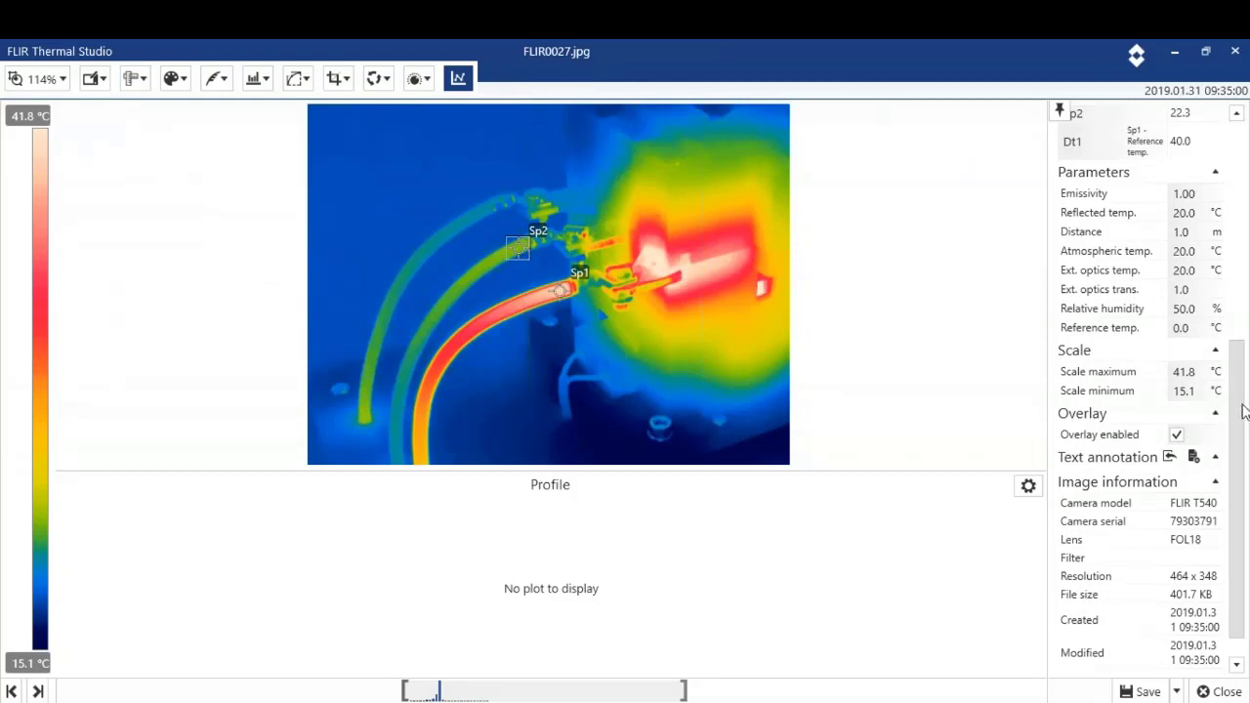
scroll(1239, 413, up, 3)
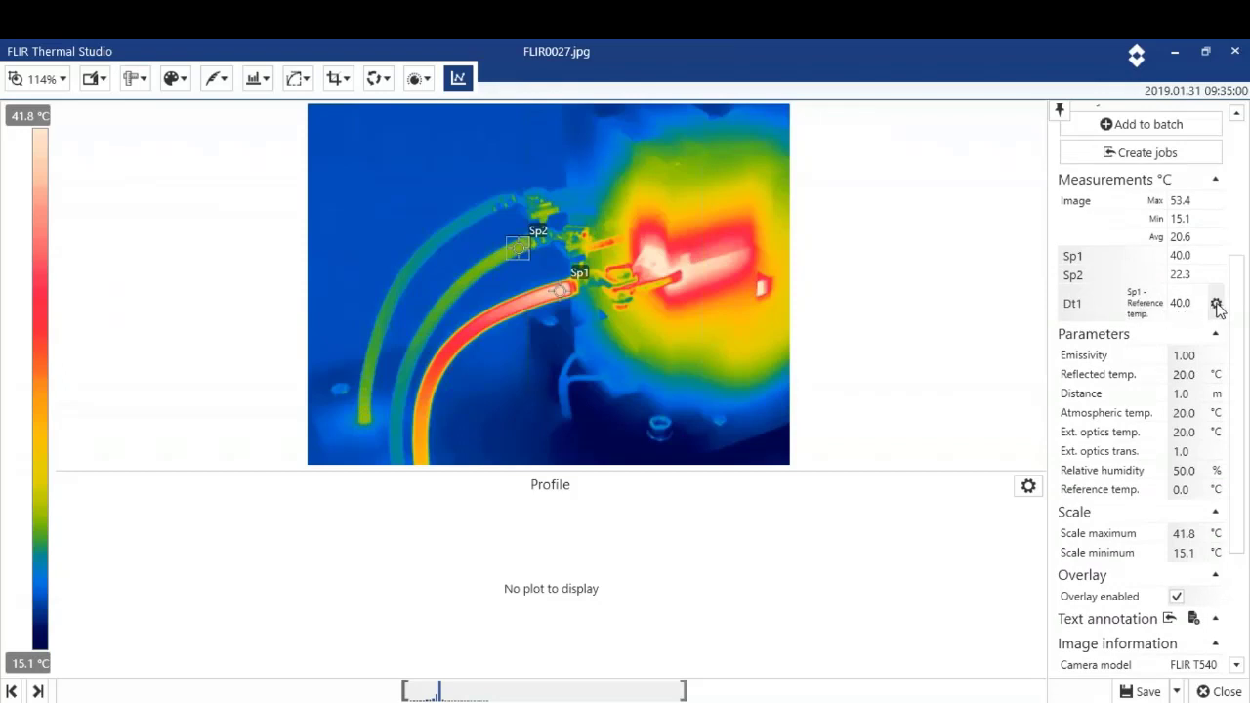
click(1217, 304)
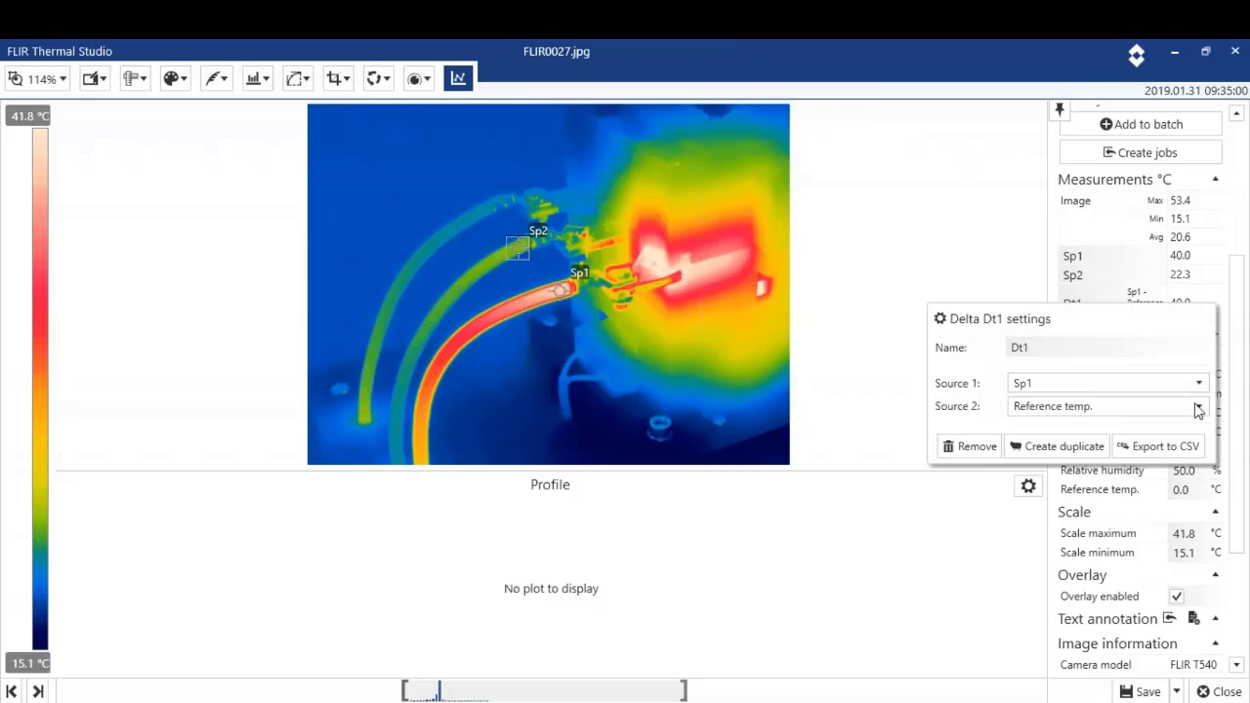
click(1199, 409)
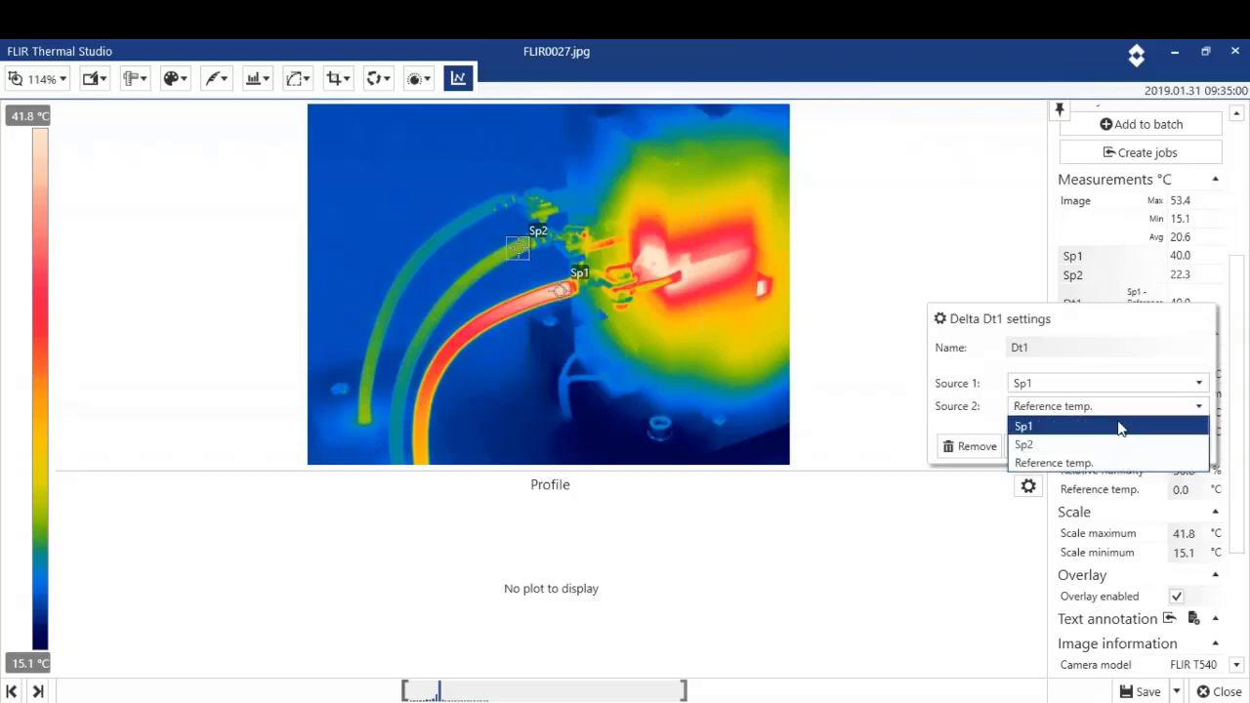
click(1034, 444)
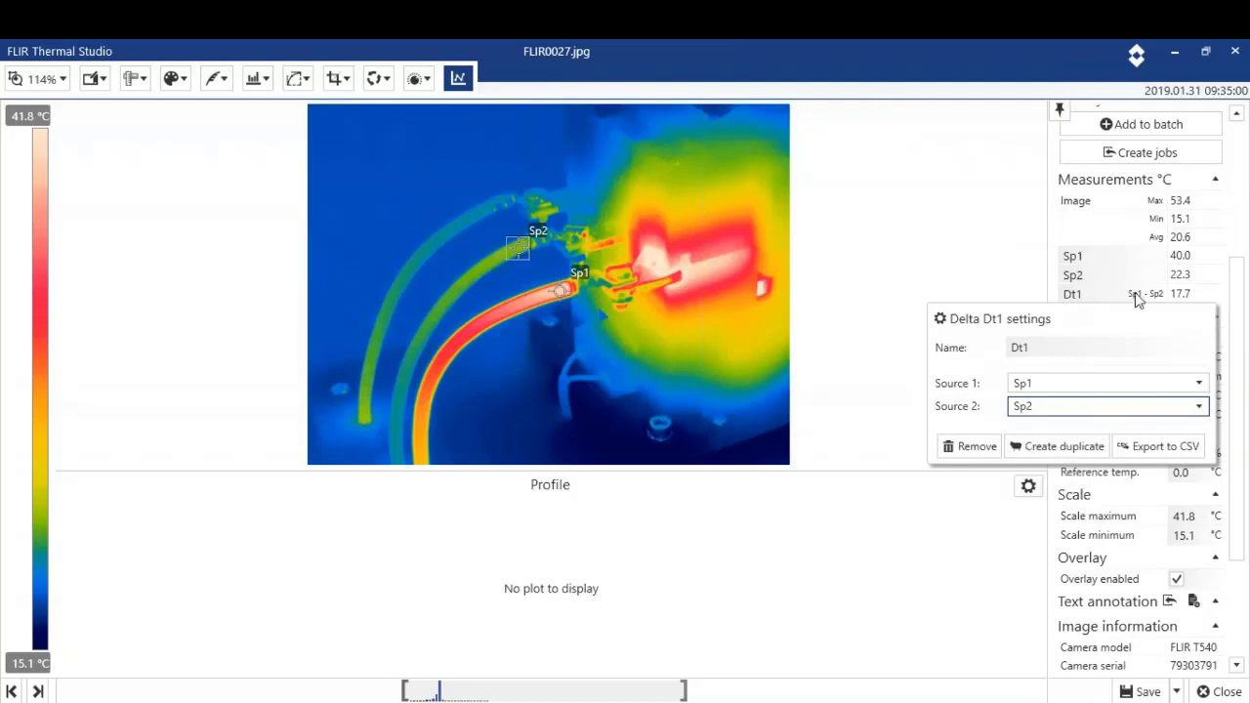
click(954, 226)
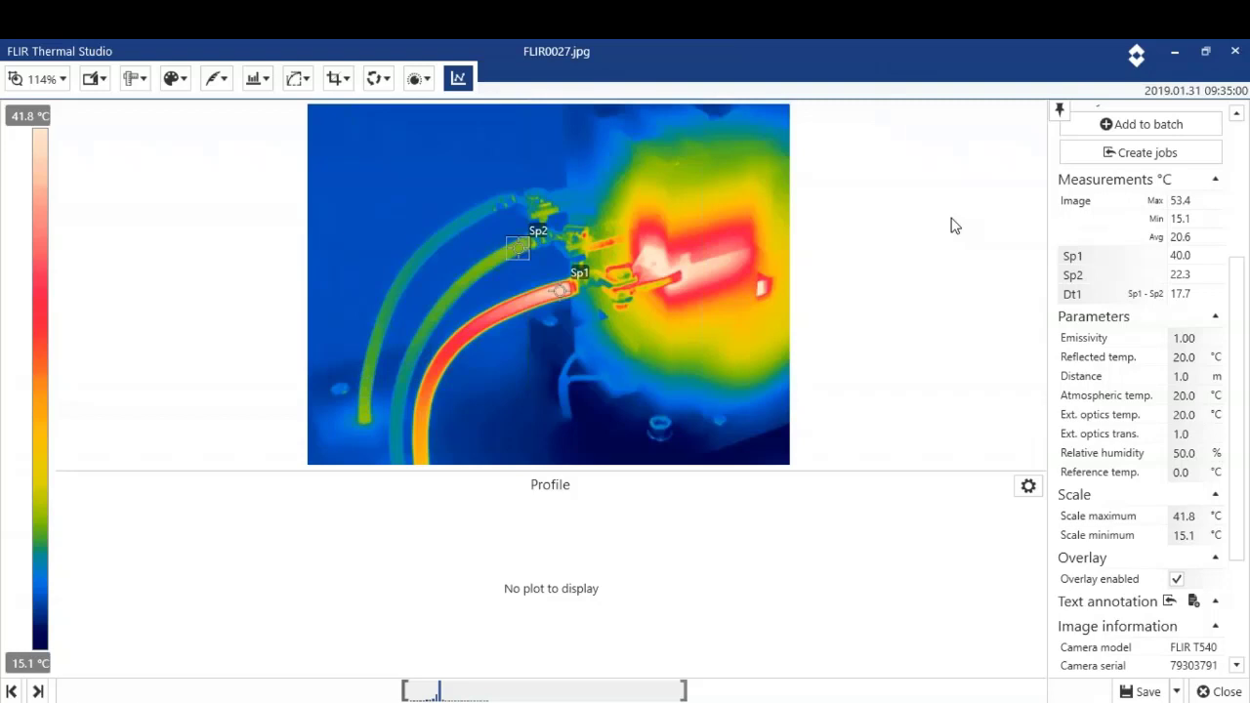
Apply the Iron palette to the thermal image.
click(176, 79)
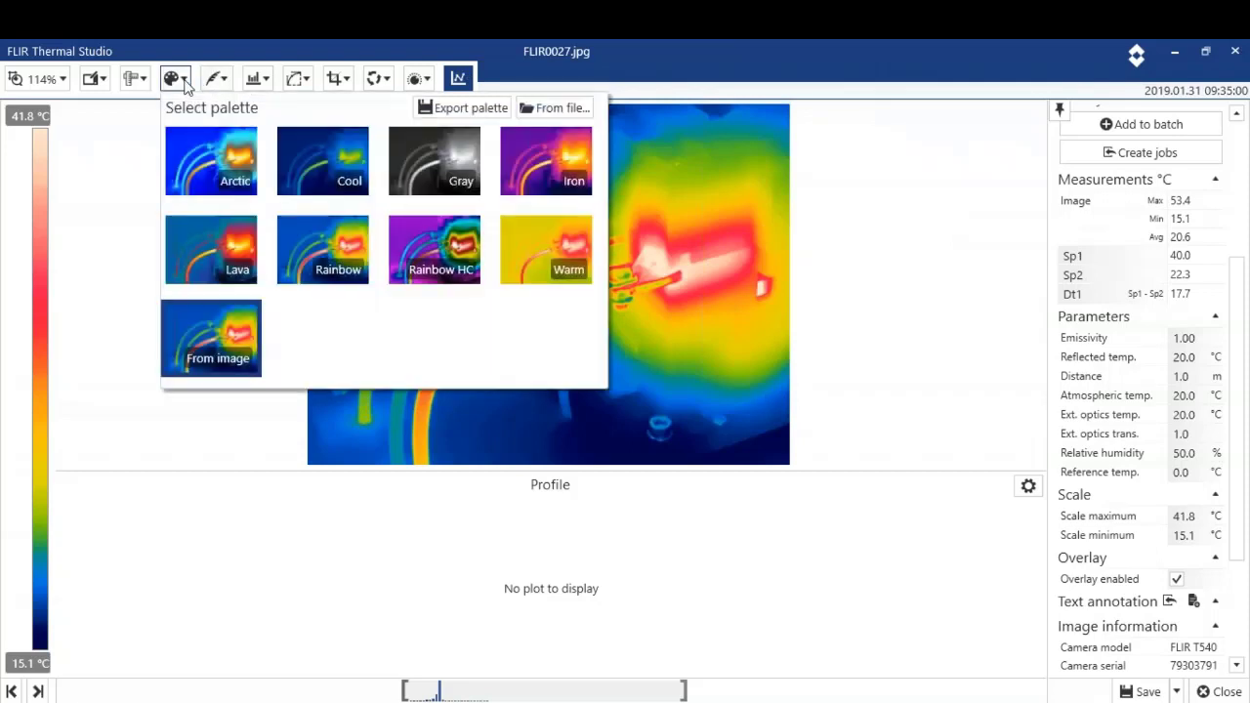
click(523, 154)
click(827, 290)
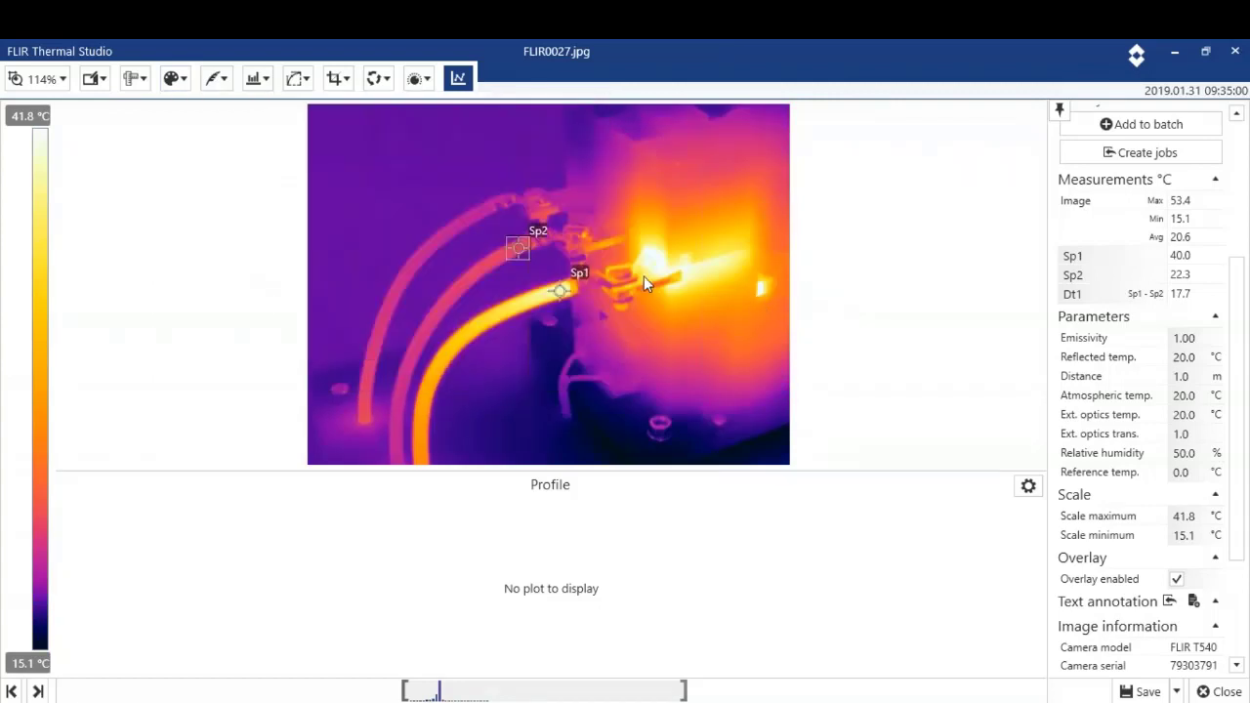
Apply the Gray palette to the thermal image.
click(178, 80)
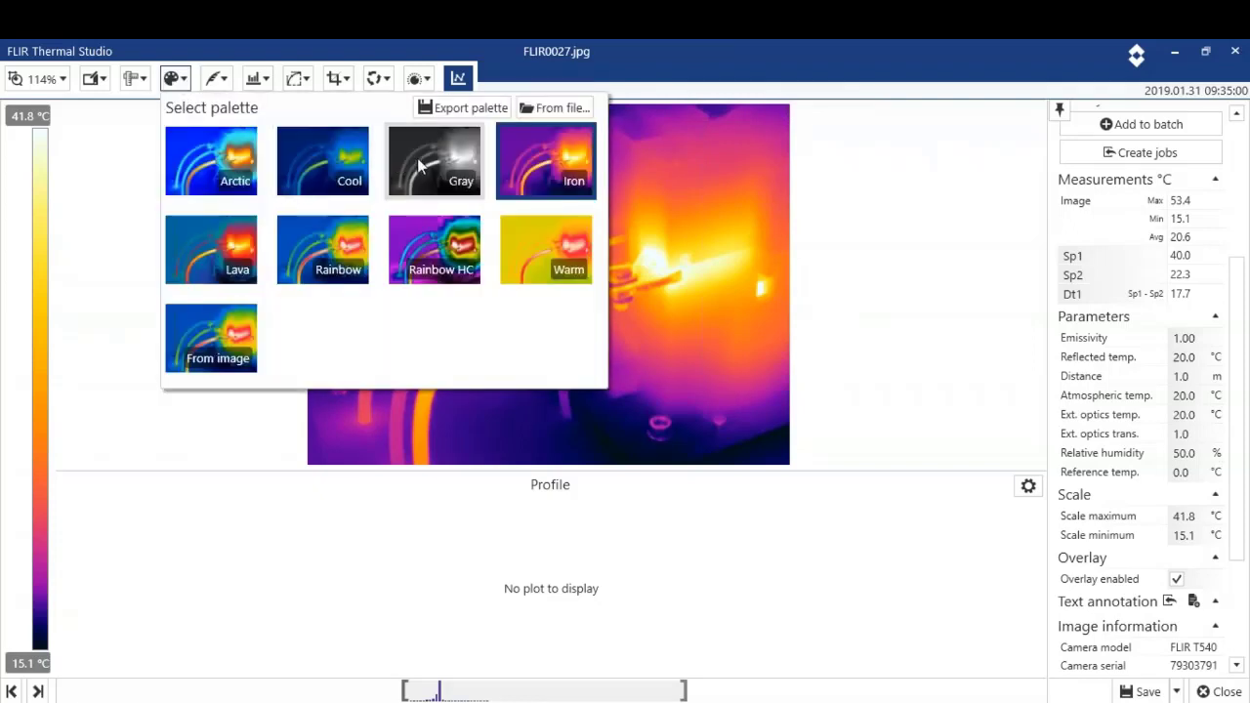
click(422, 157)
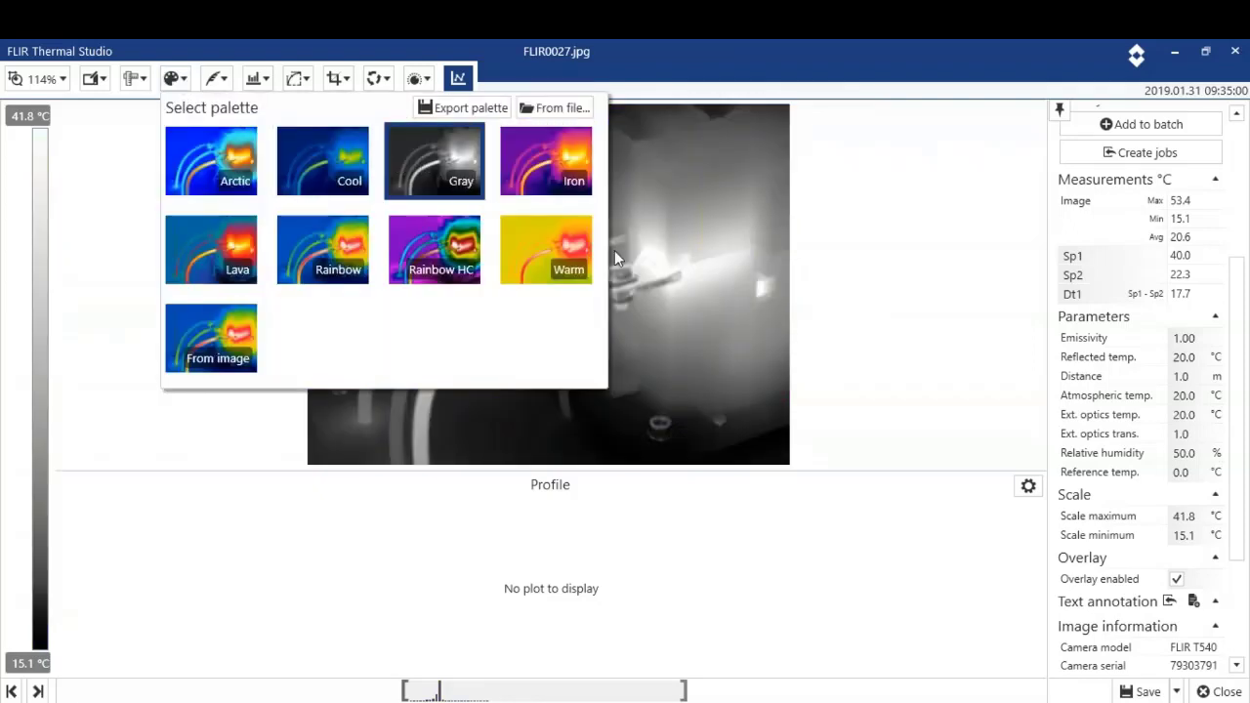
click(861, 291)
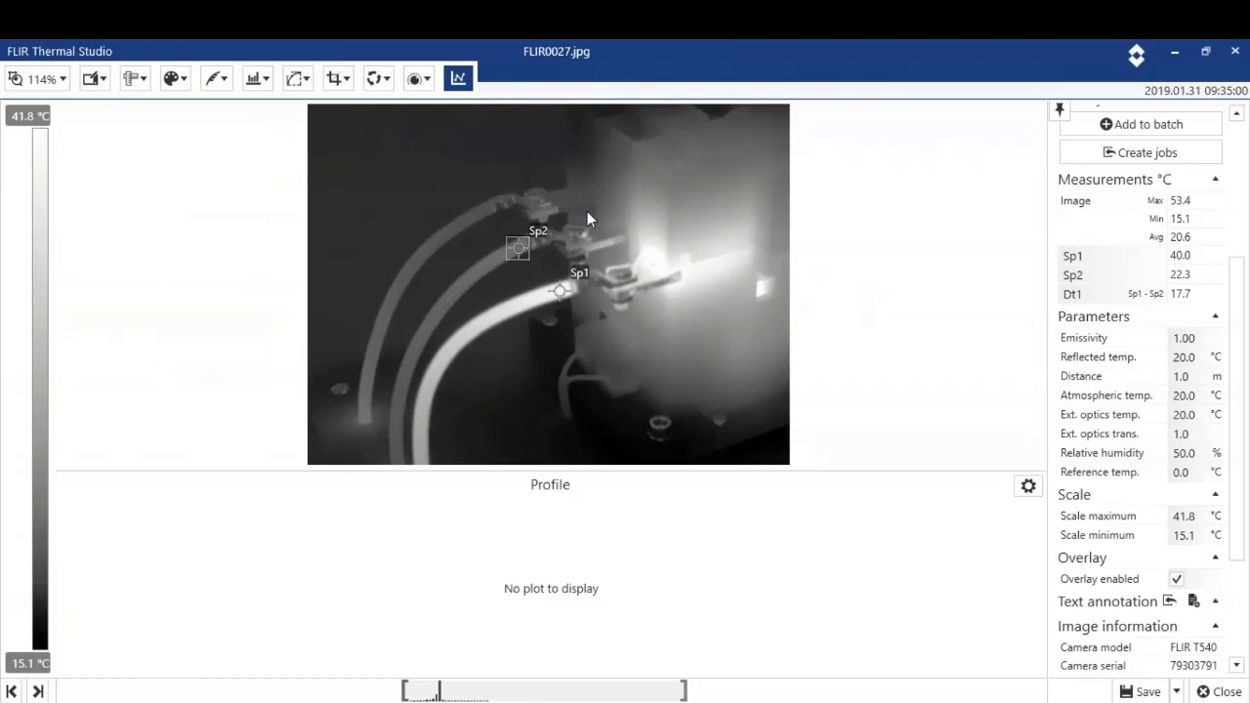
Enable a red Above isotherm on the image and raise its limit to about 36.3 °C.
click(223, 79)
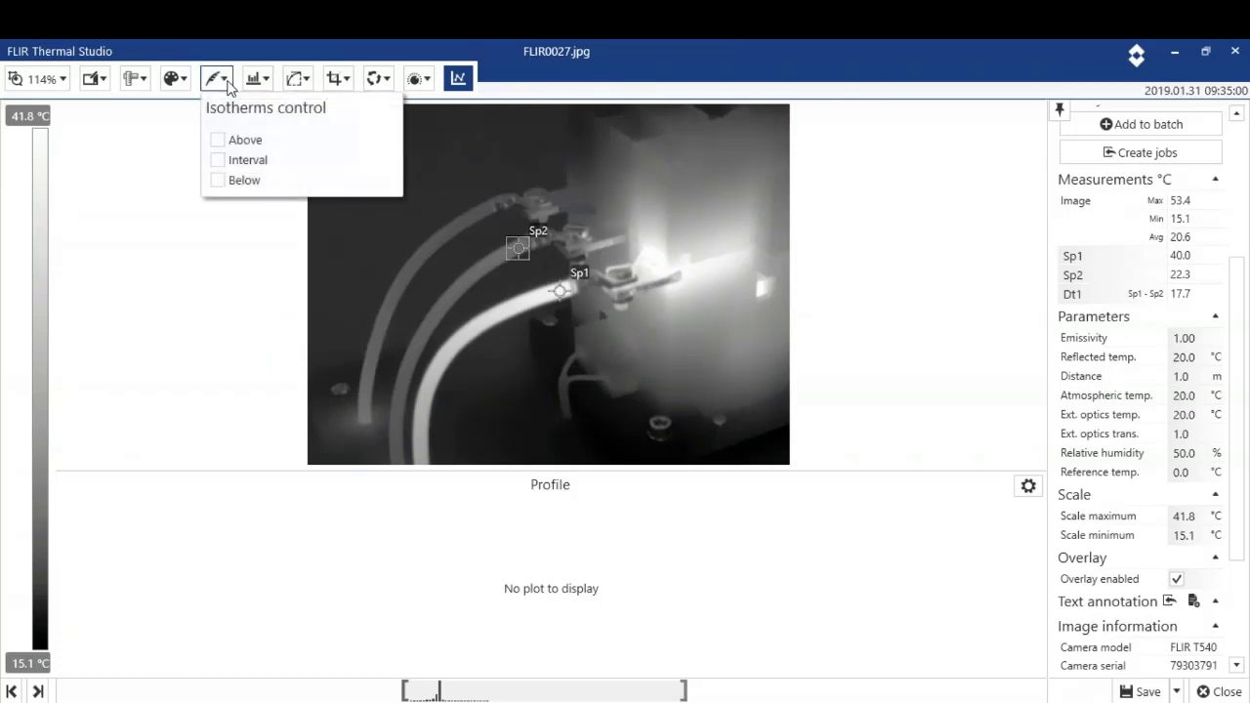
click(217, 141)
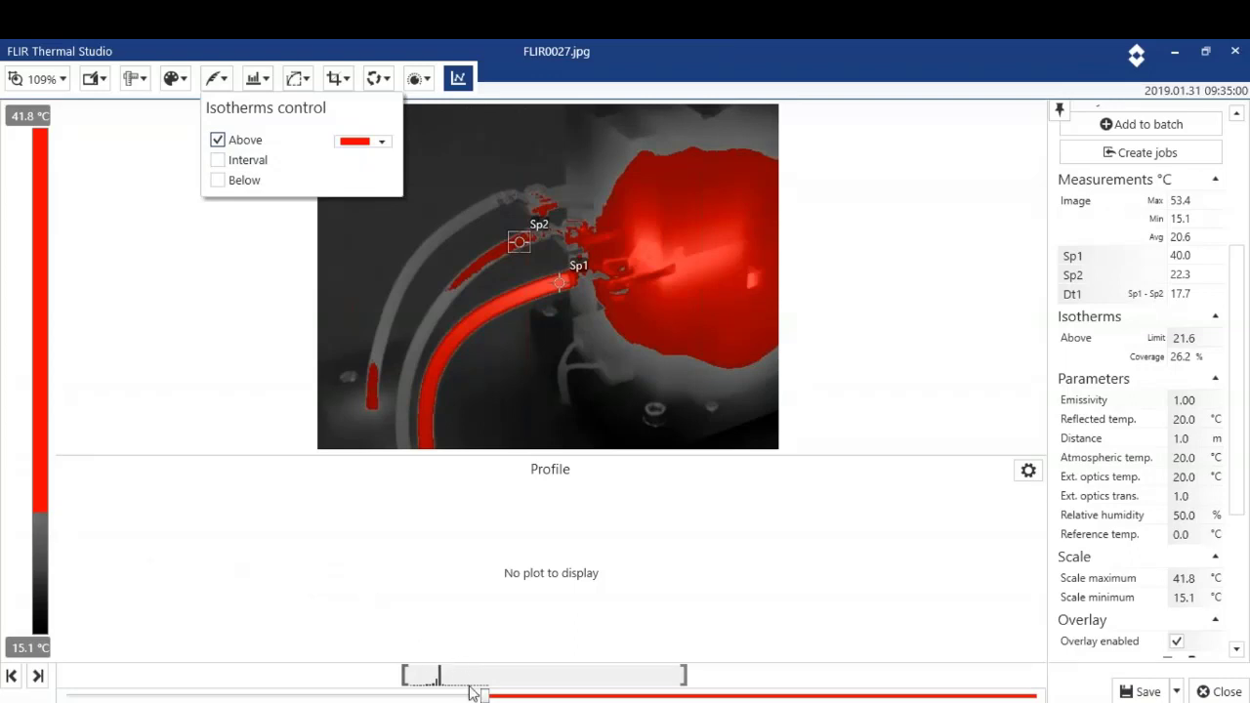
drag(473, 691, 642, 693)
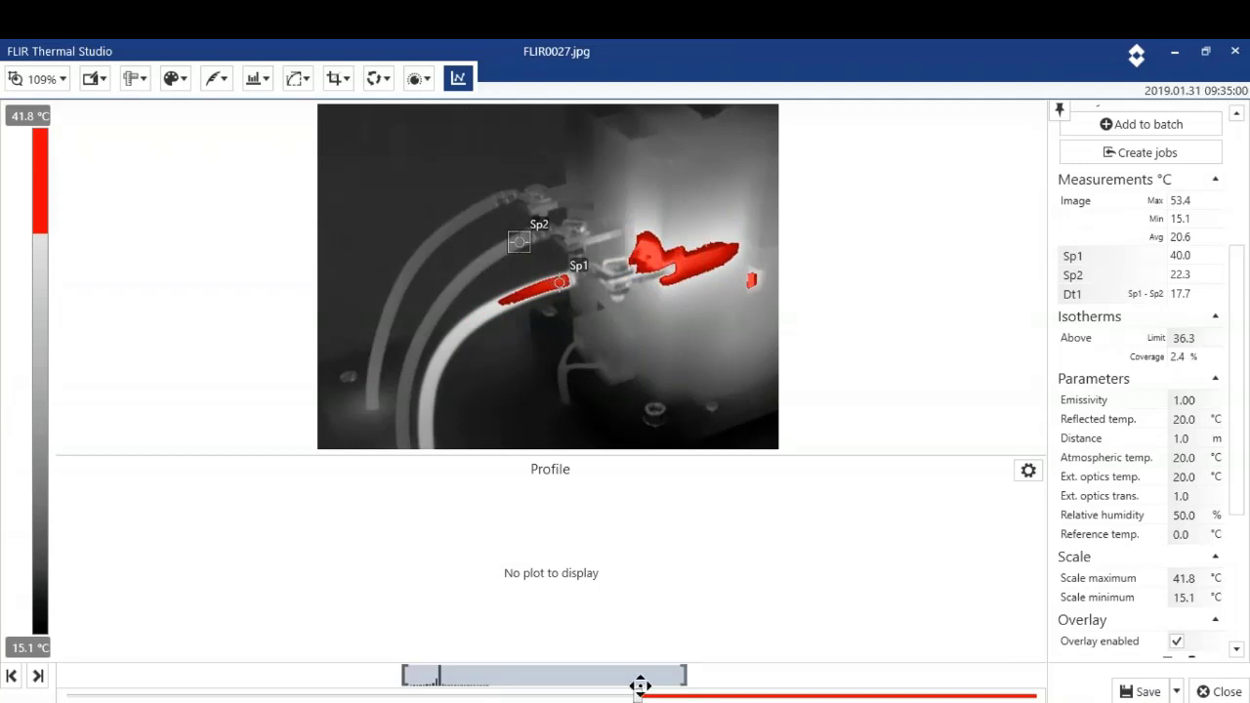
Try the Signal linear and Temperature linear color distributions and return the image to Digital Detail Enhancement.
click(268, 84)
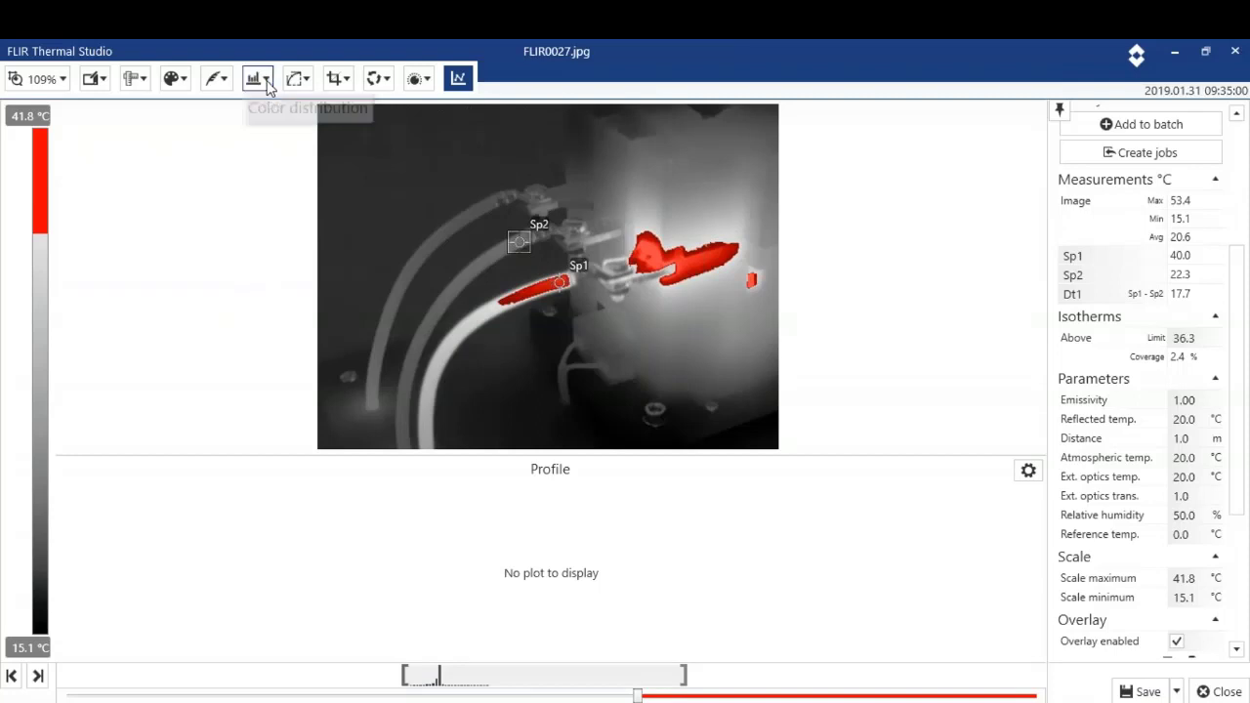
click(408, 193)
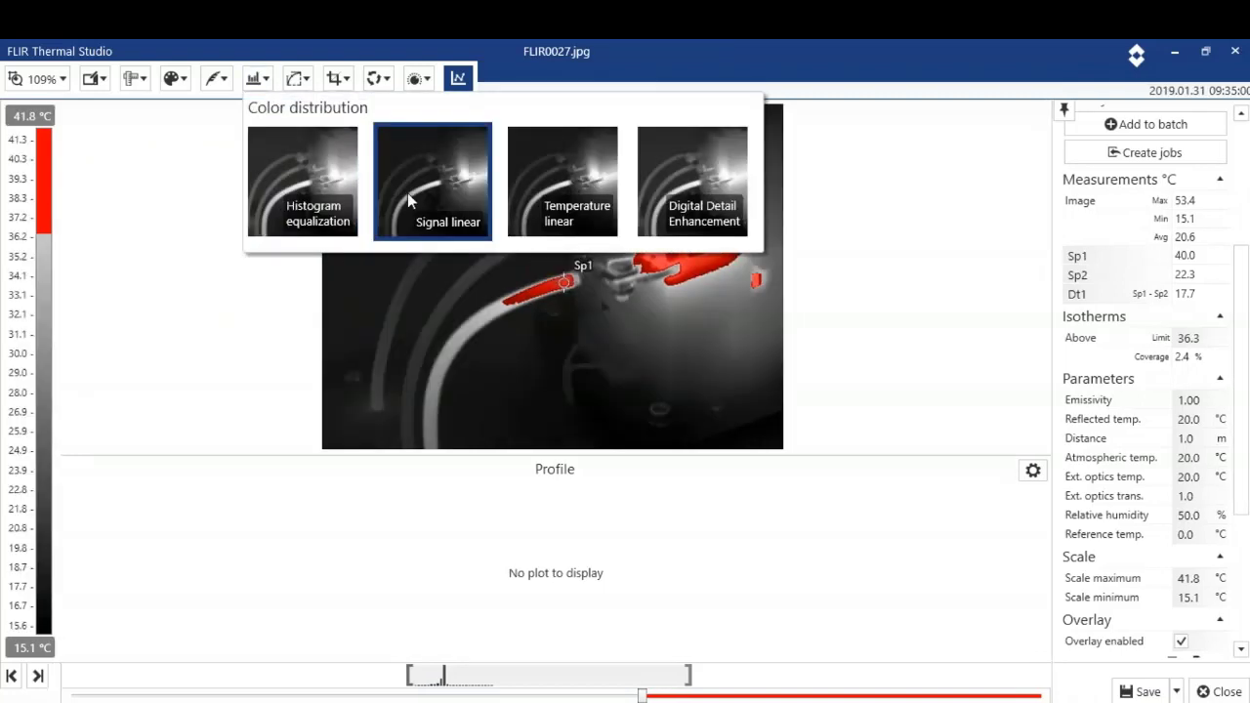
click(516, 217)
click(703, 175)
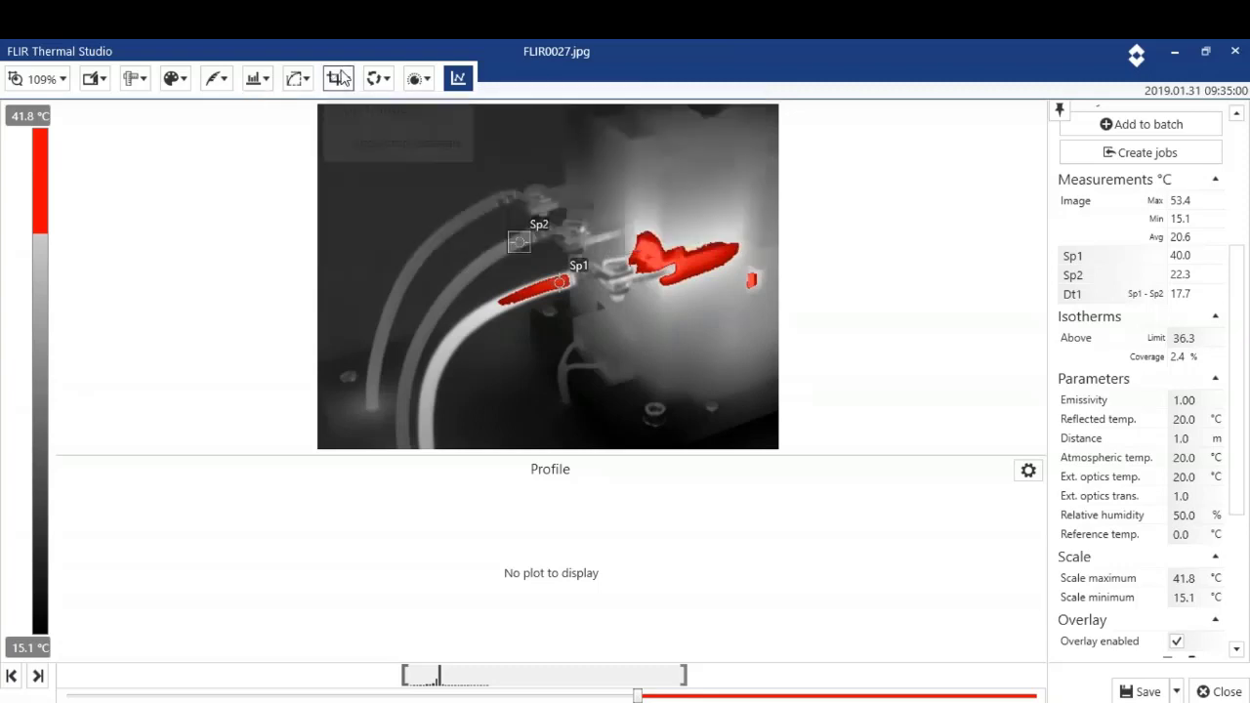
Try a crop rectangle enlarged around the cables and the hot component, and discard the crop.
click(341, 78)
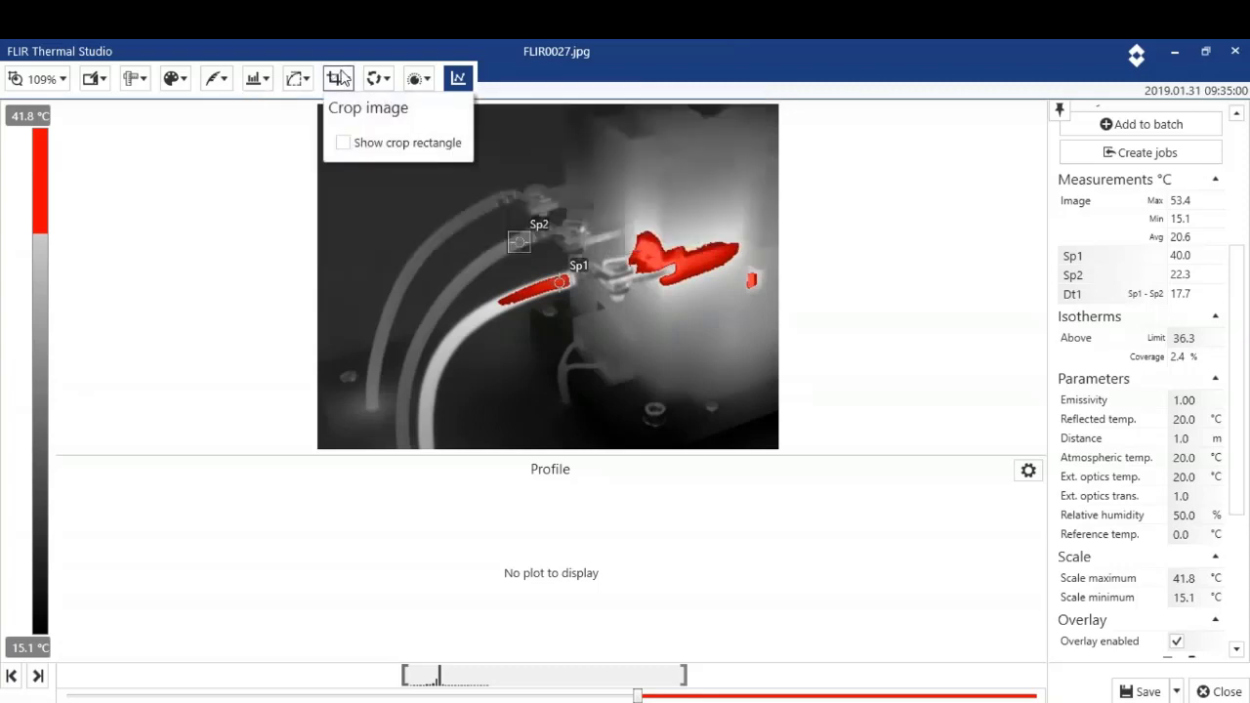
click(343, 144)
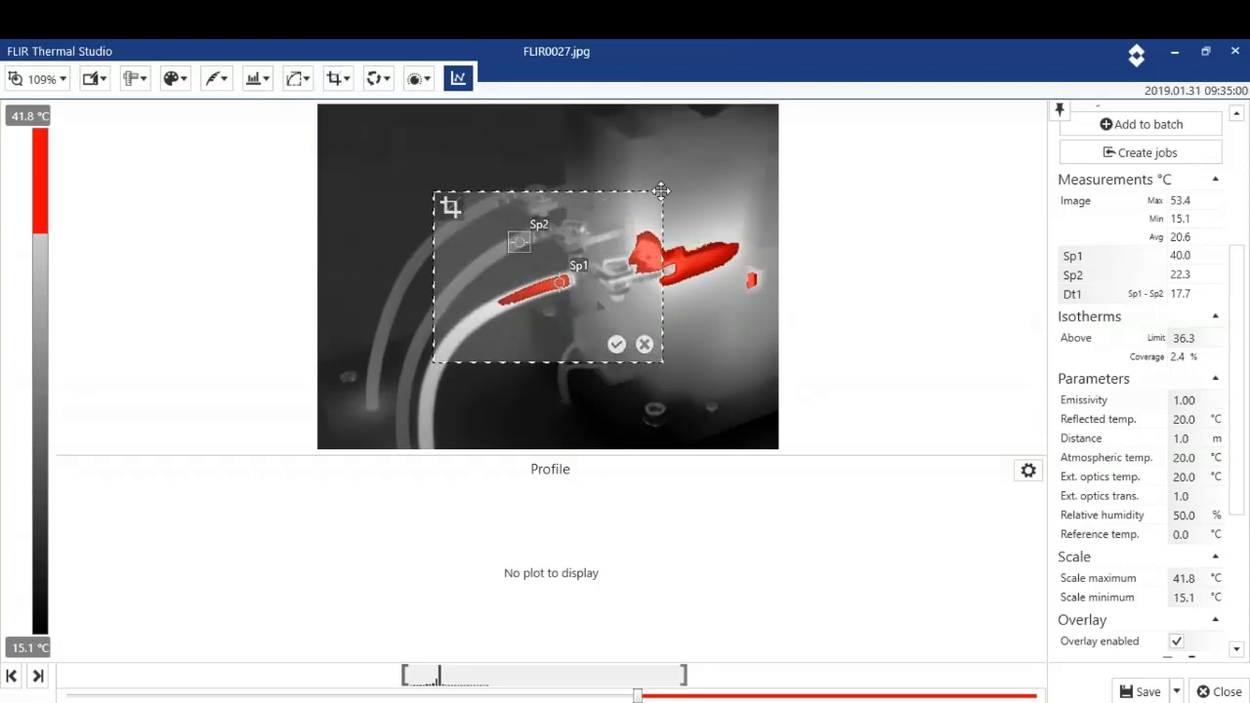
drag(663, 201, 747, 128)
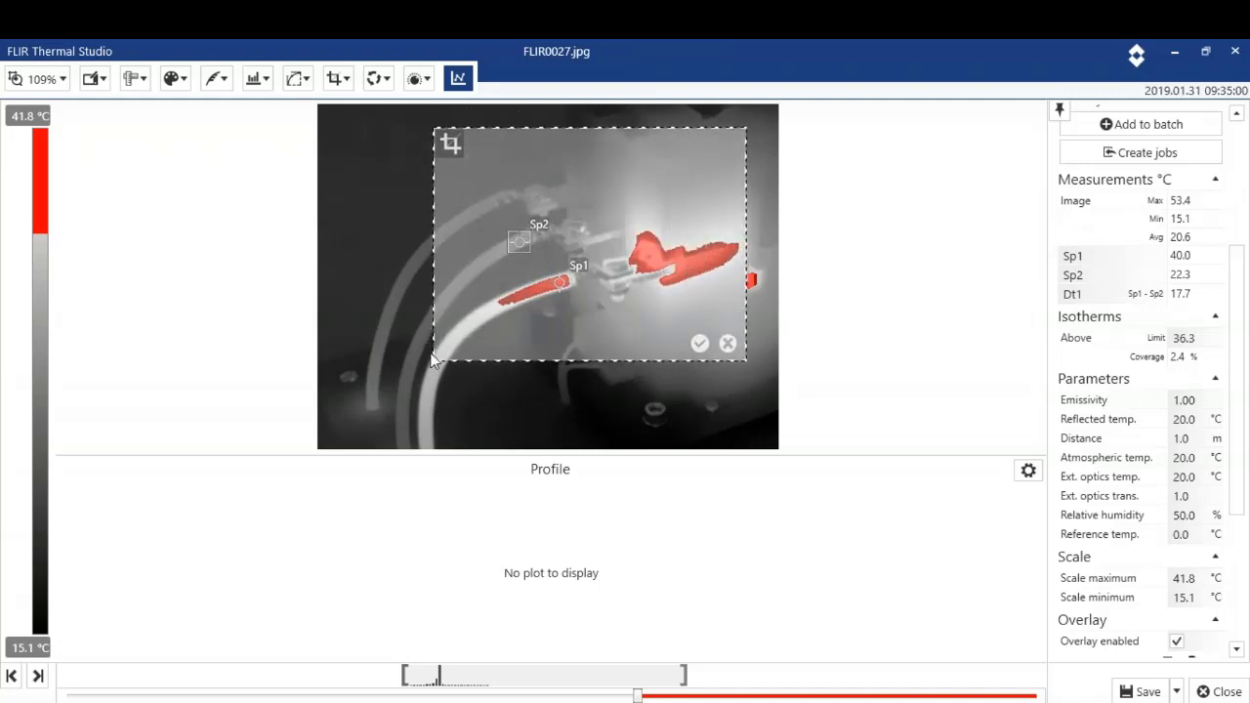
drag(436, 355, 423, 354)
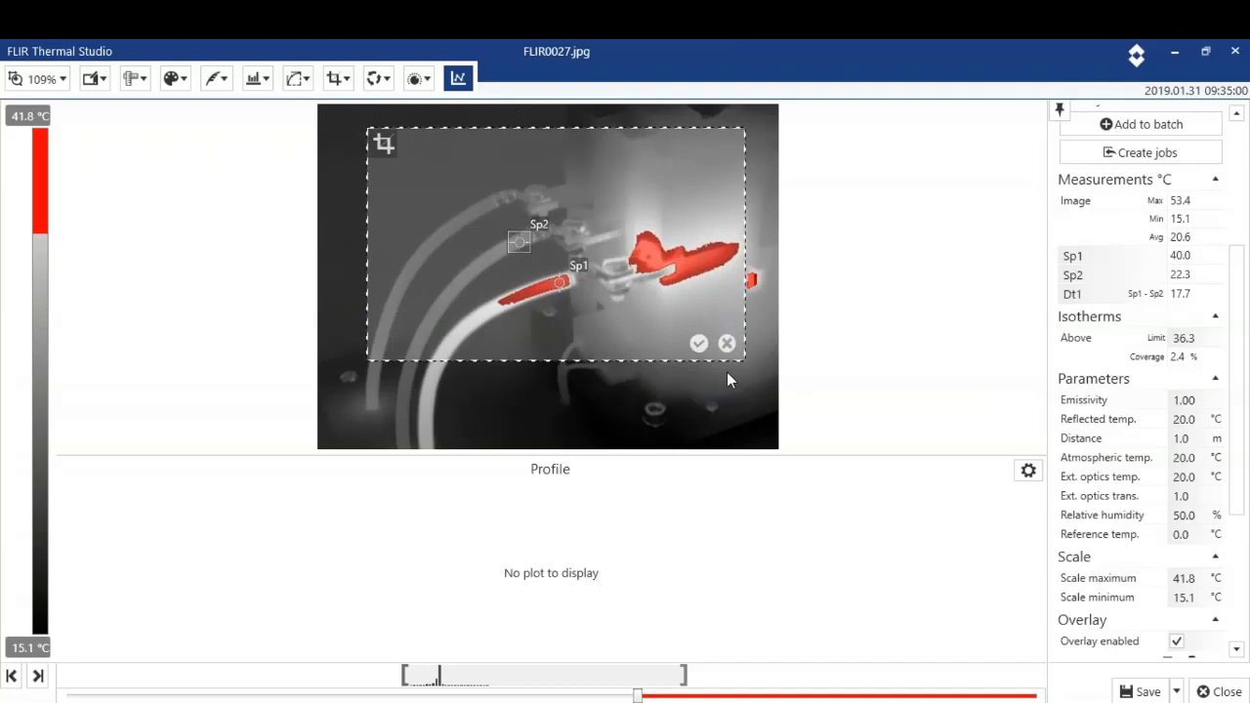
click(727, 343)
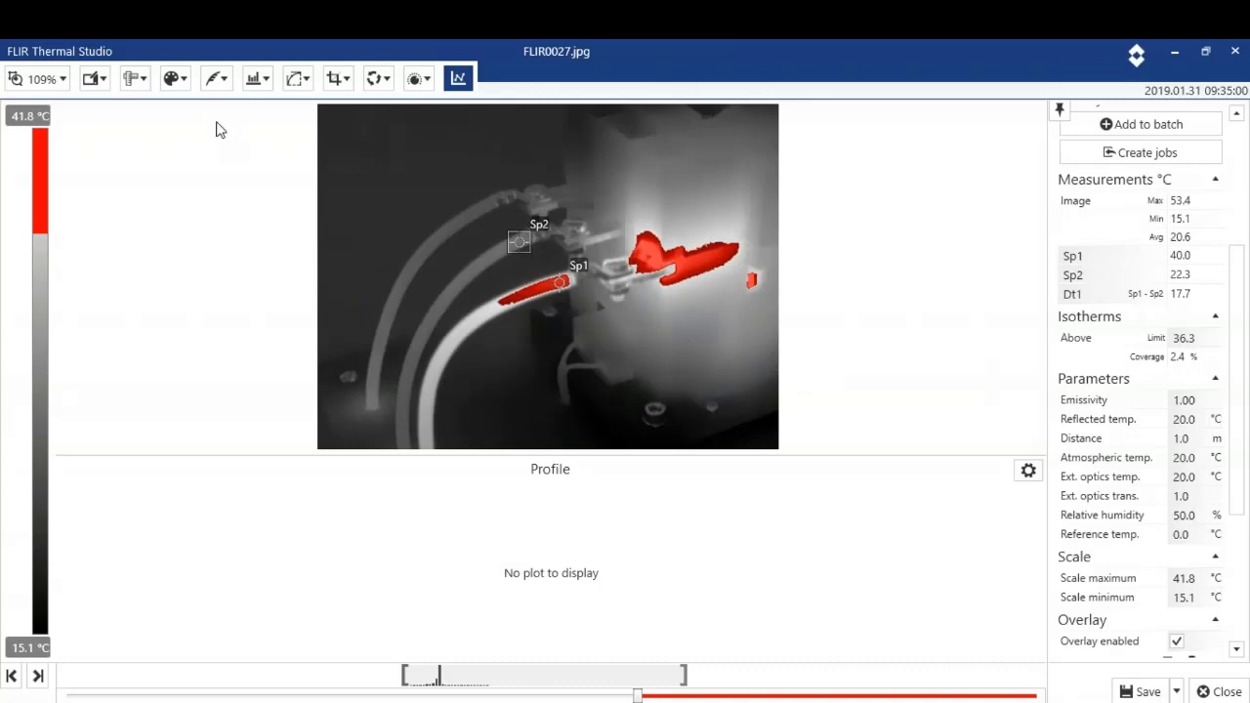
click(379, 80)
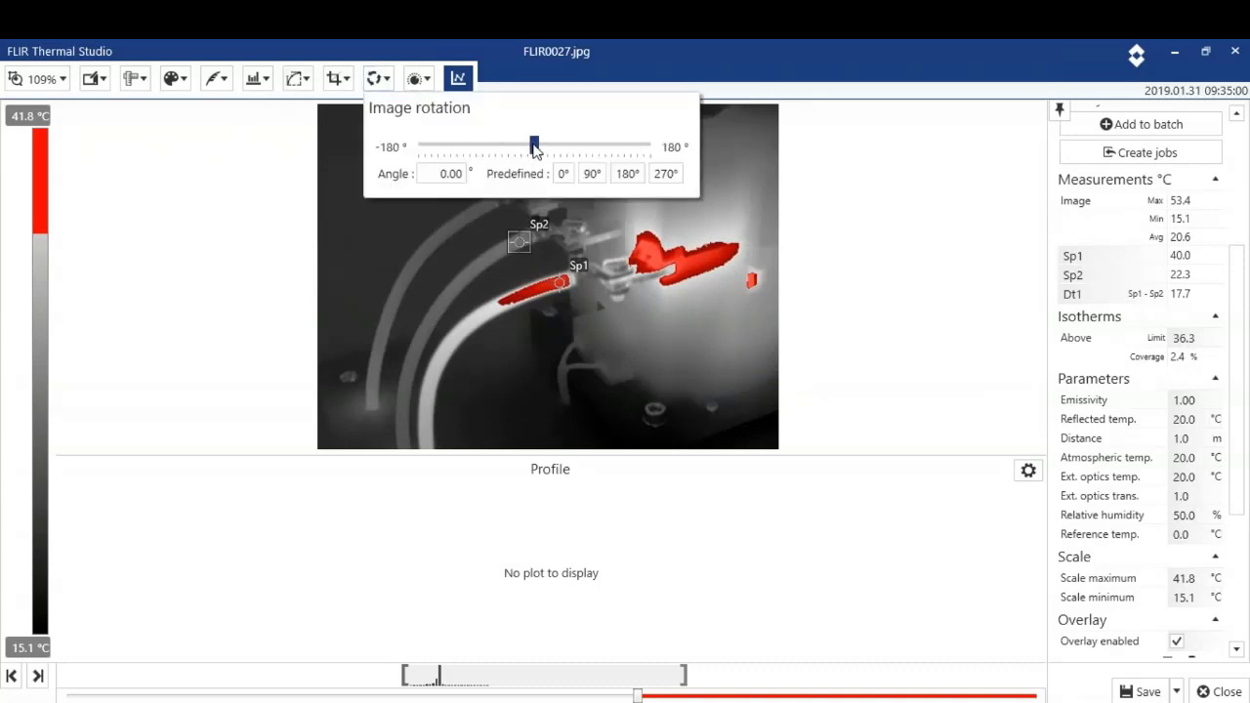
mouse_move(535, 146)
mouse_down()
mouse_move(549, 148)
mouse_move(534, 149)
mouse_up()
click(240, 162)
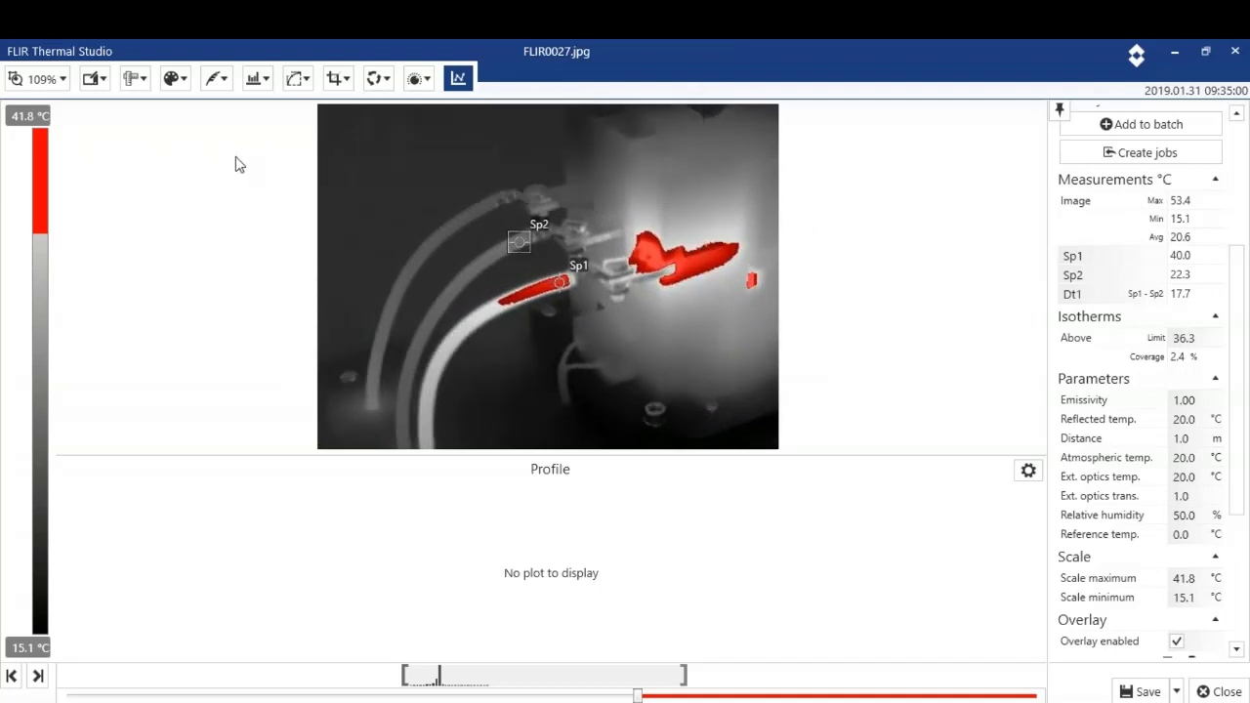
Apply the Iron palette to the thermal image and disable the Above isotherm.
click(183, 85)
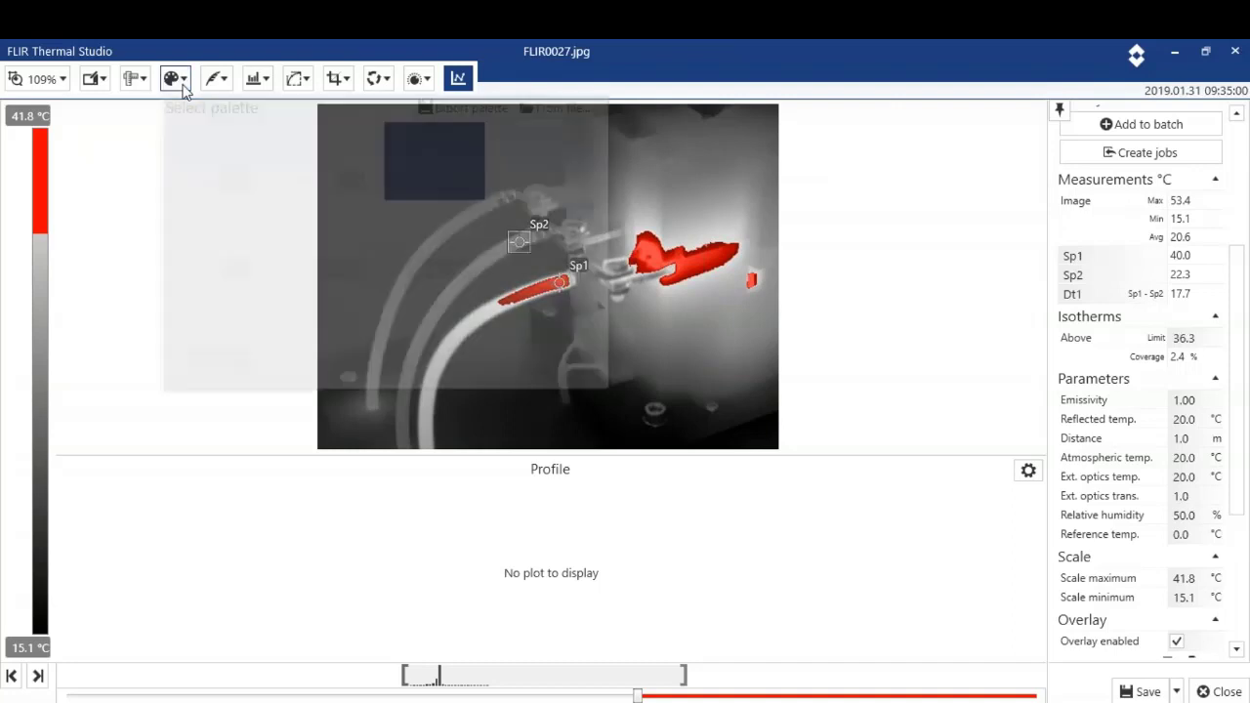
click(520, 168)
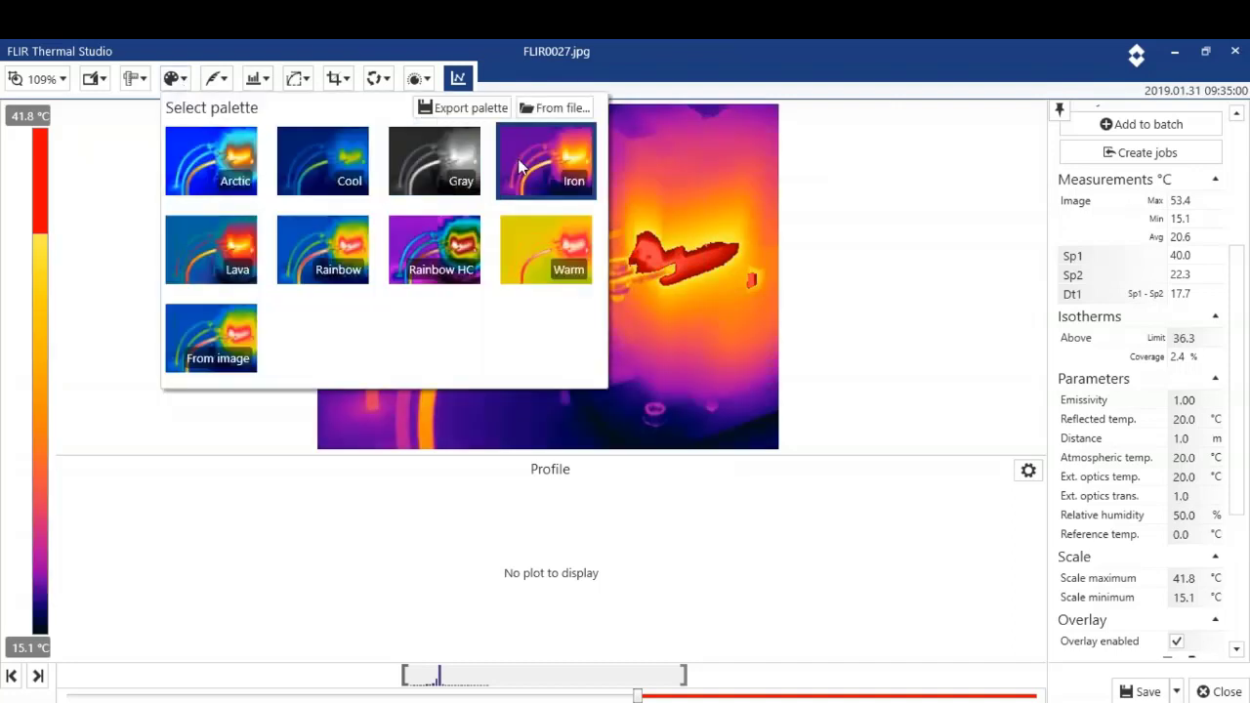
click(219, 82)
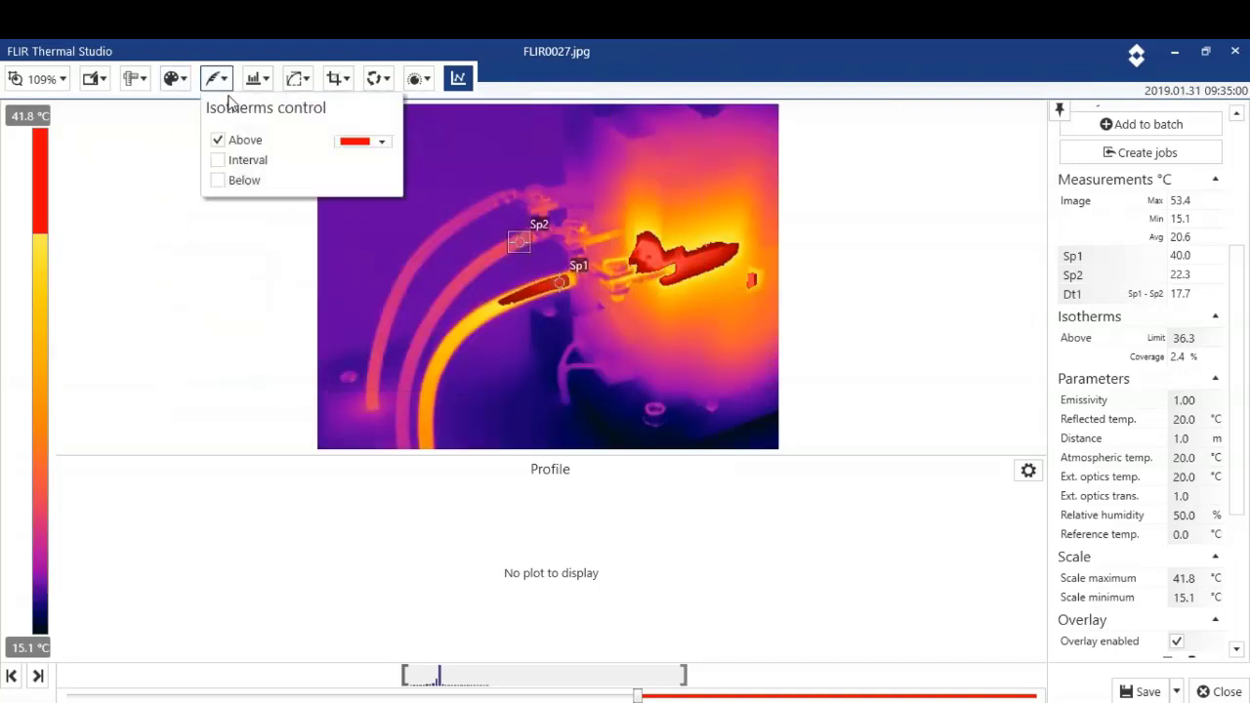
click(218, 140)
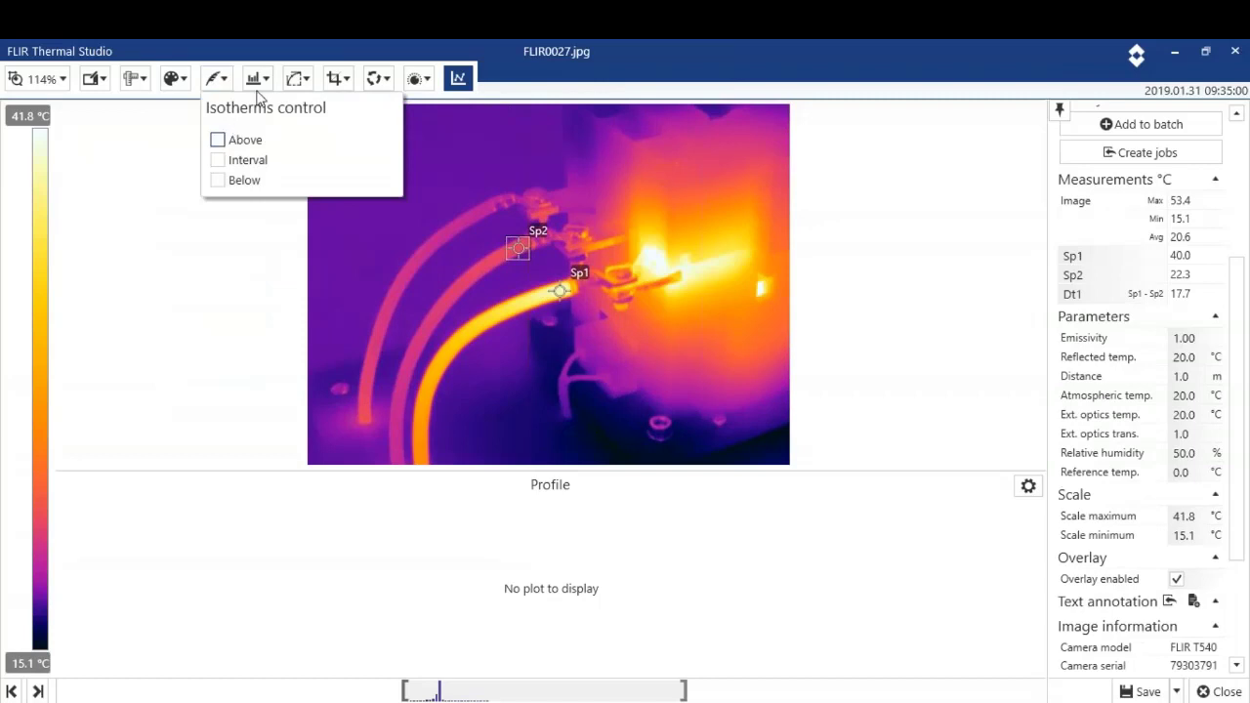
Set the fusion mode to MSX and shift the fusion alignment slightly to match the visual outlines to the thermal image.
click(428, 82)
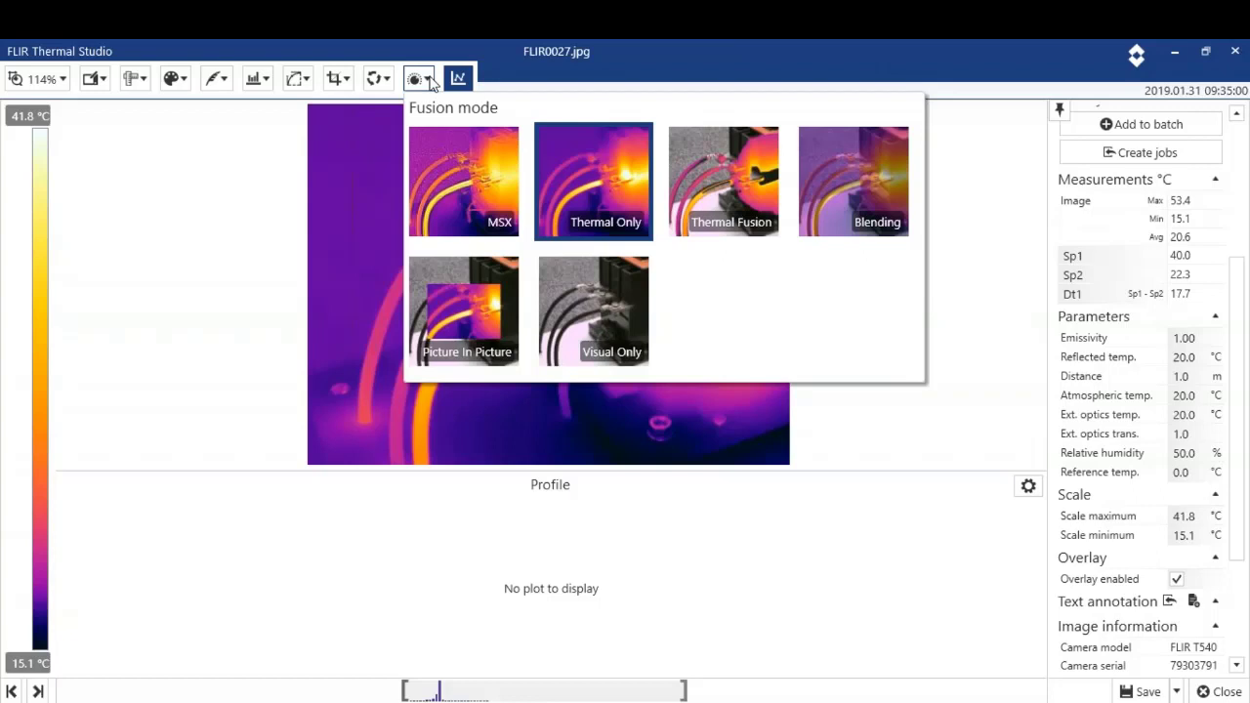
click(469, 196)
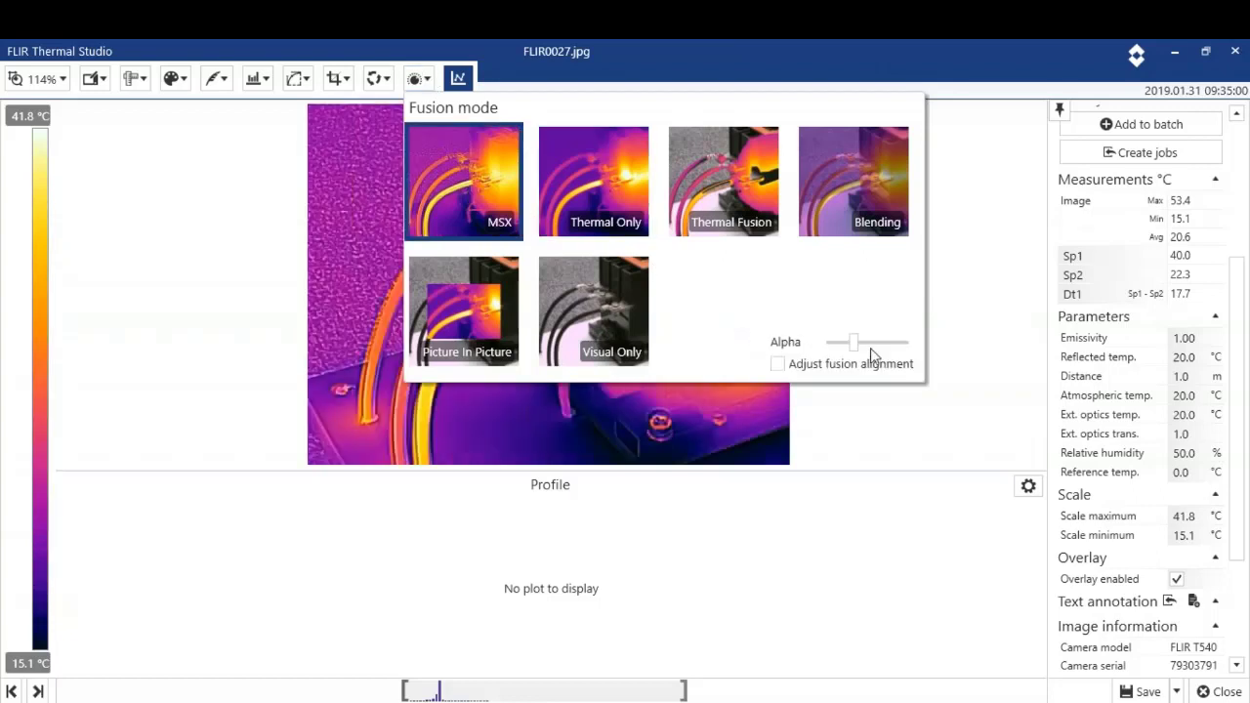
click(776, 365)
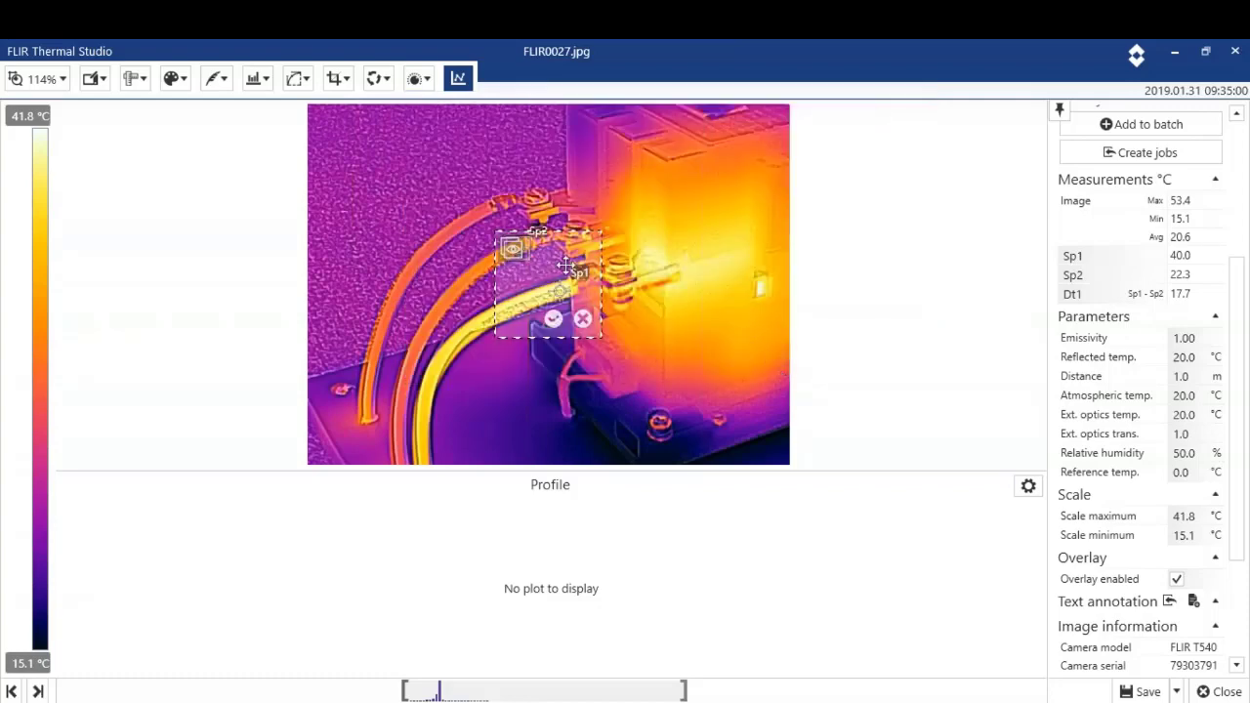
mouse_move(539, 265)
mouse_down()
mouse_move(510, 222)
mouse_move(570, 239)
mouse_move(553, 270)
mouse_up()
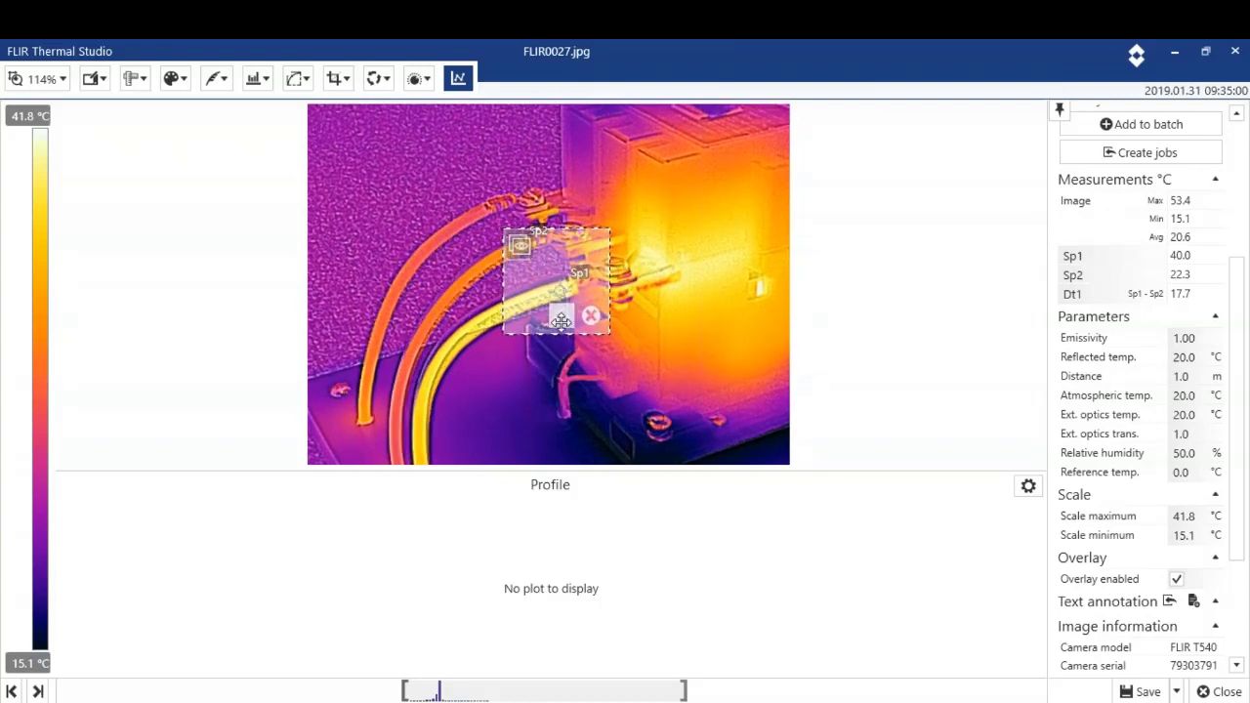
click(562, 316)
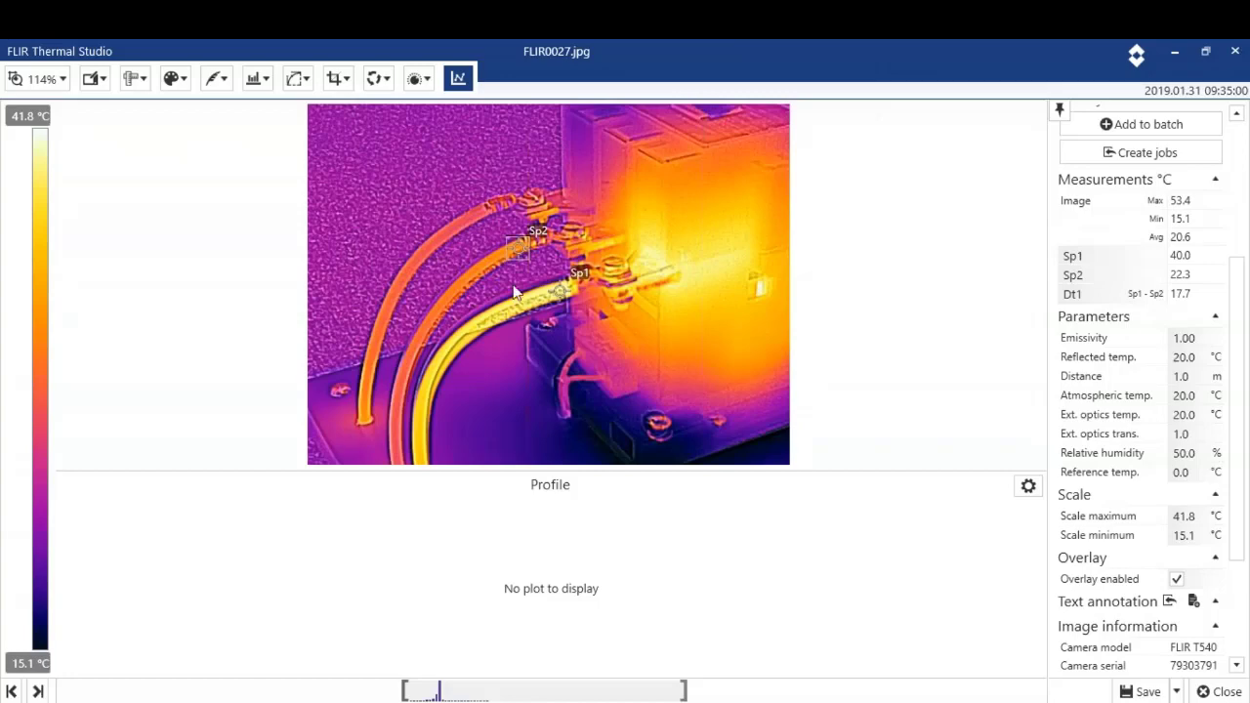
Fine-tune the Alpha strength of the MSX fusion.
click(430, 78)
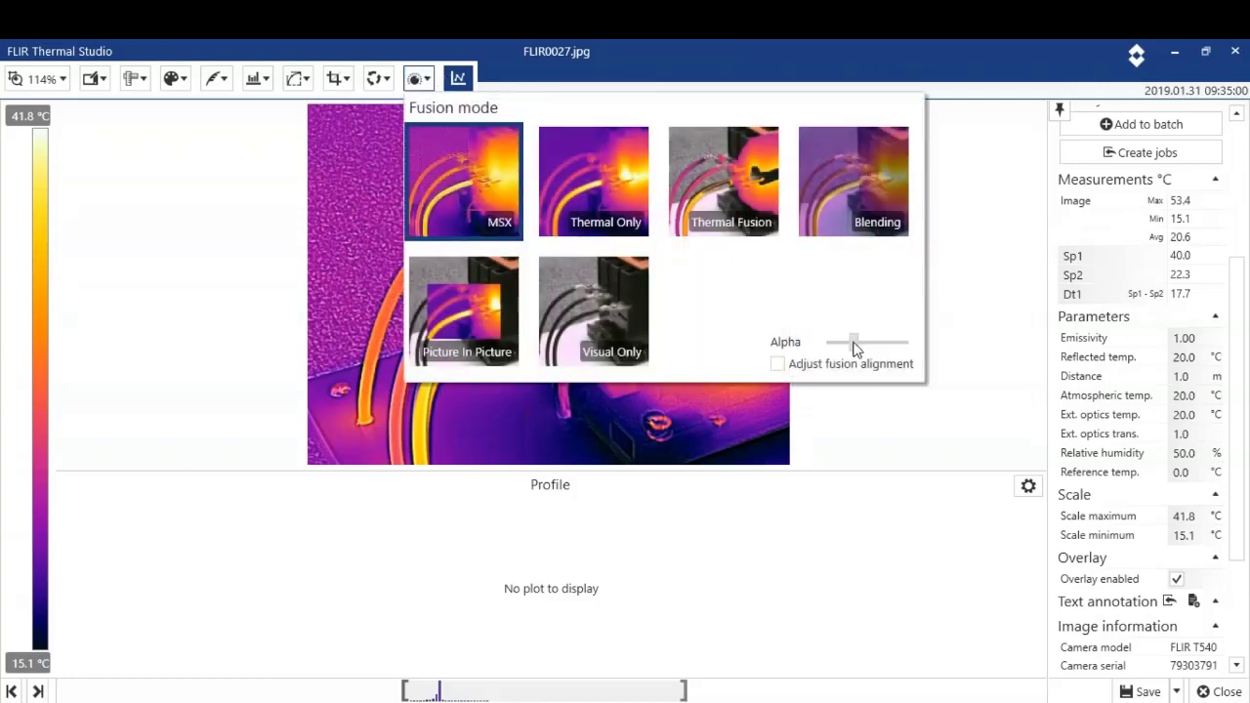
mouse_move(855, 348)
mouse_down()
mouse_move(908, 344)
mouse_move(821, 344)
mouse_move(903, 342)
mouse_move(850, 346)
mouse_up()
click(957, 329)
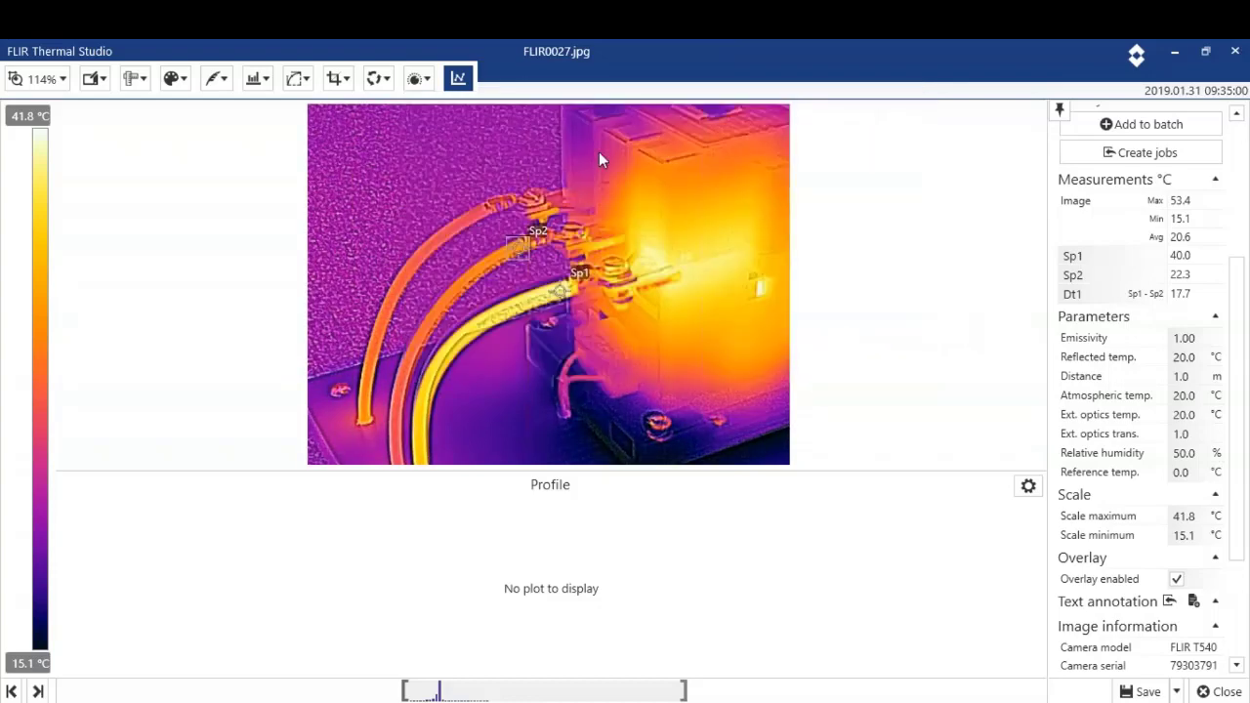
Add a line measurement running diagonally across the three cables, with the profile plot shown.
click(458, 78)
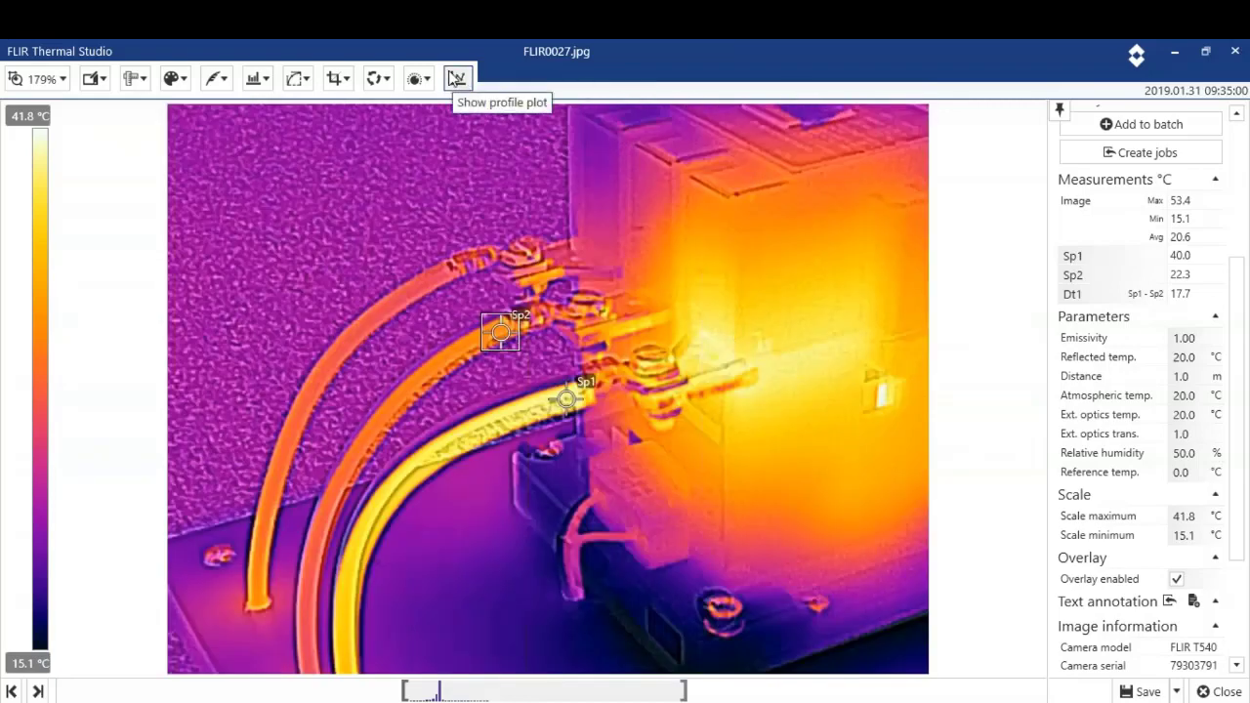
click(456, 78)
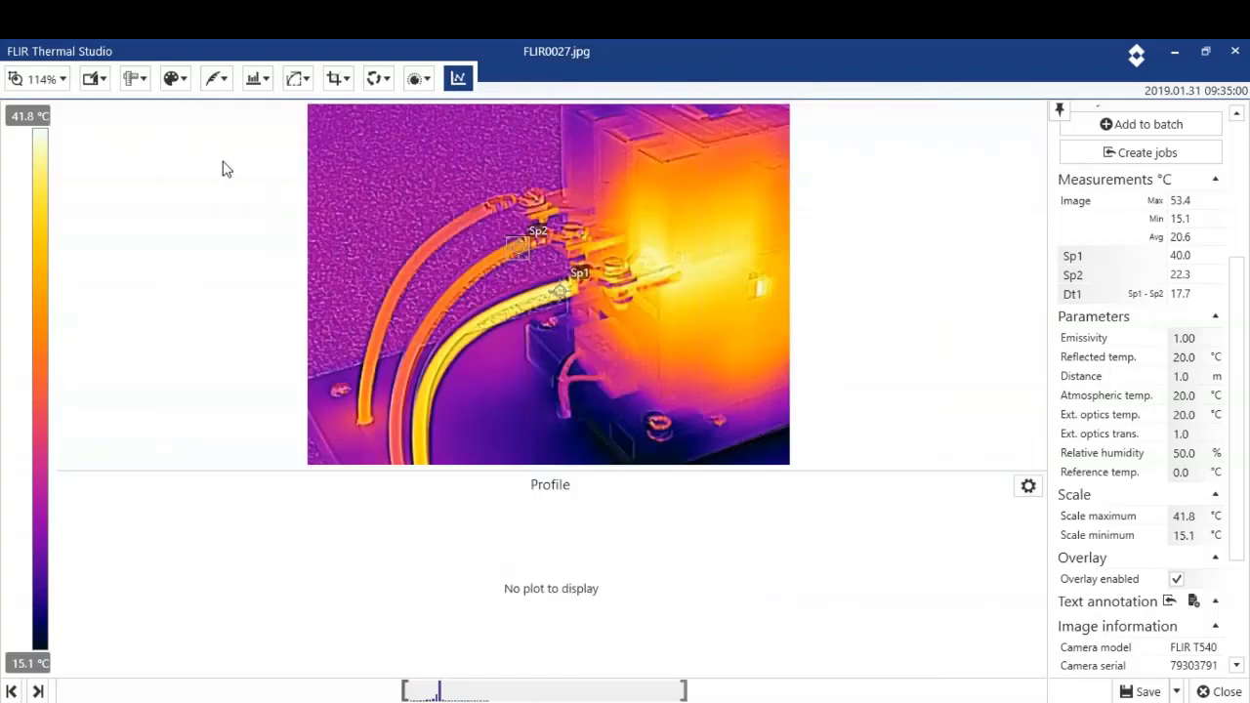
click(141, 84)
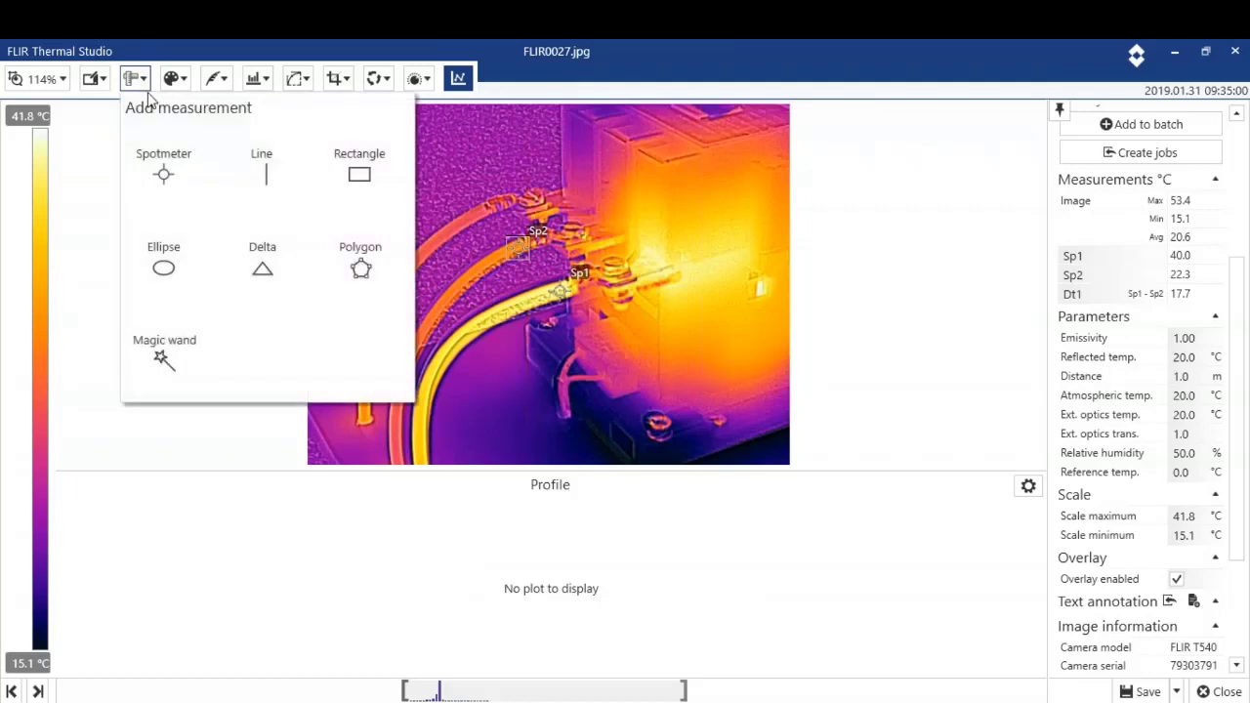
click(266, 164)
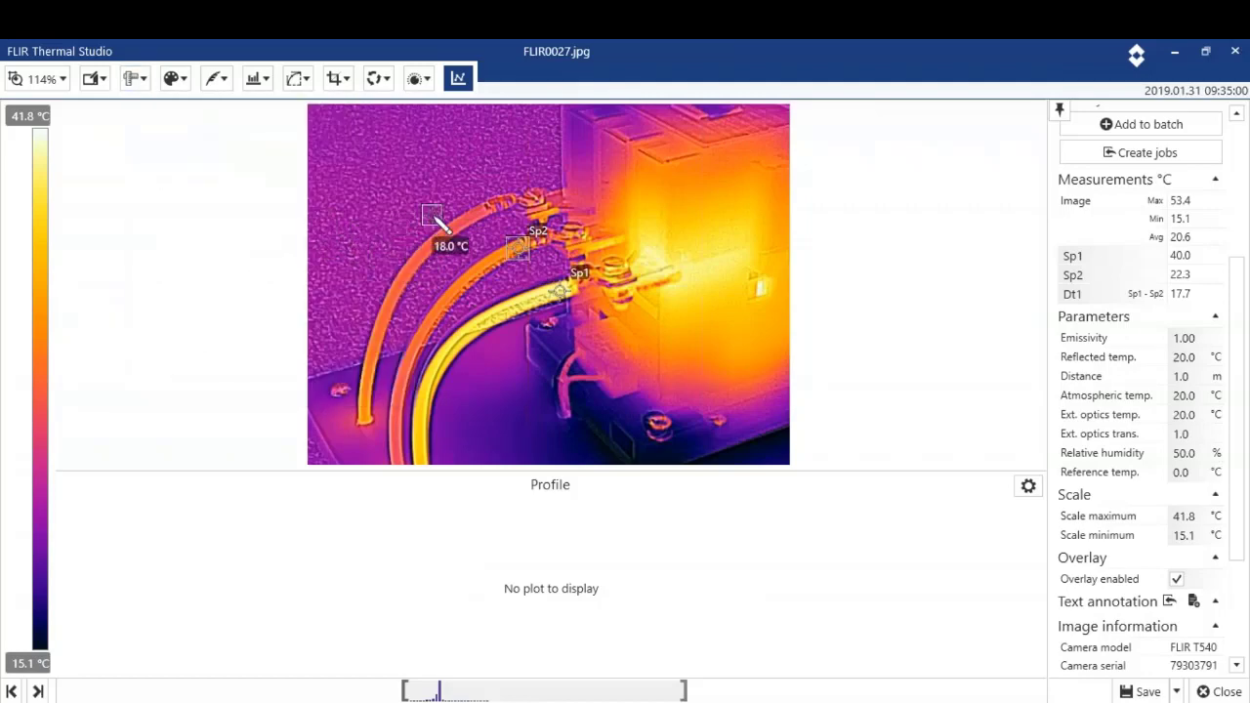
drag(436, 216, 519, 332)
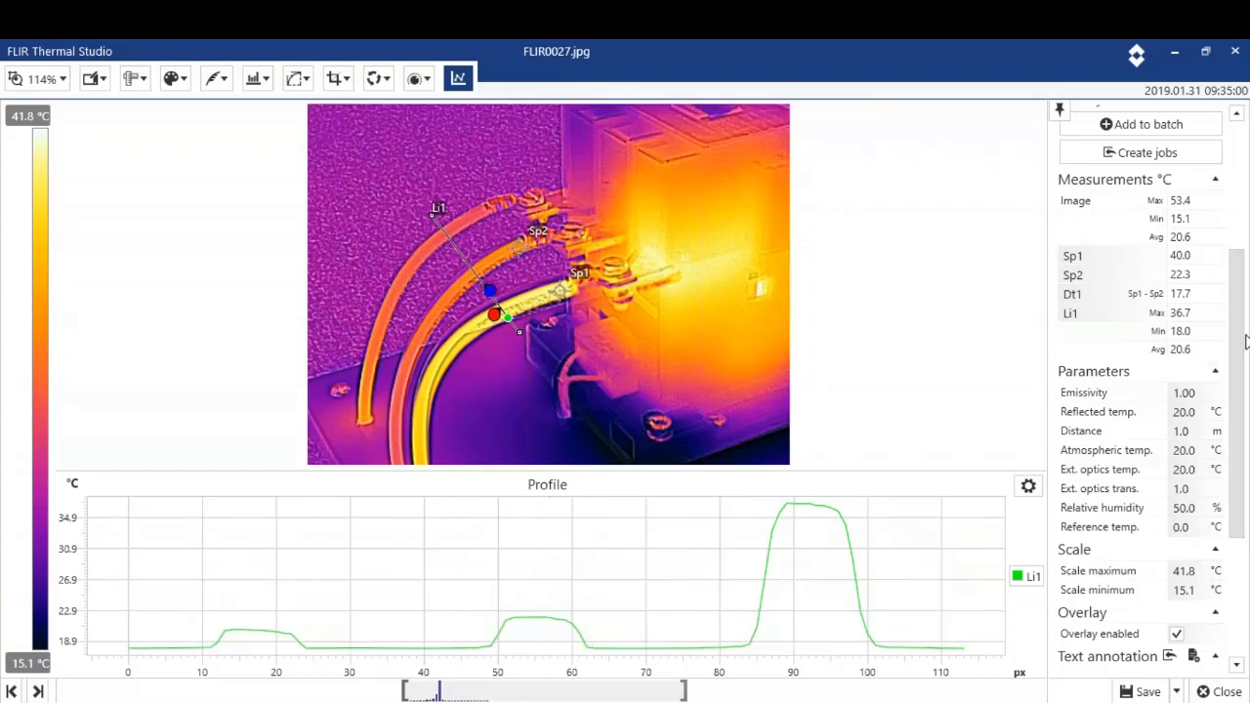
Start a text annotation for the image from the cat 1 template.
drag(1239, 296, 1241, 423)
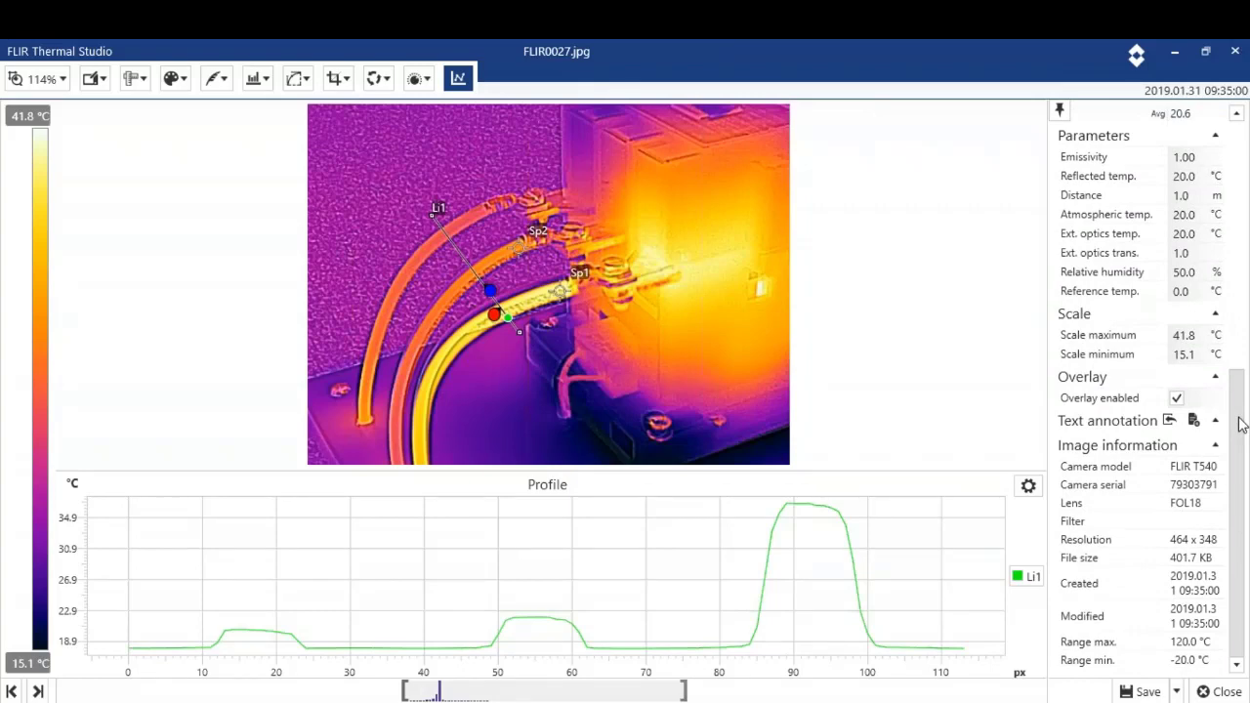
click(1171, 422)
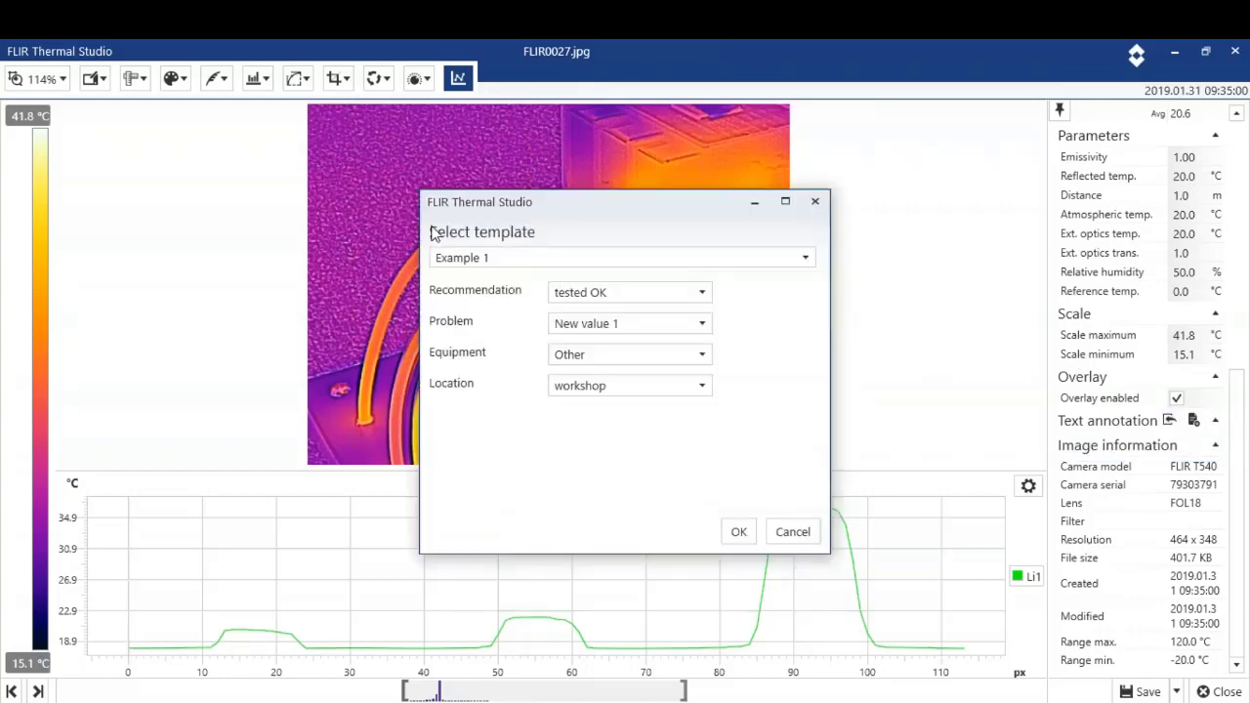
click(806, 259)
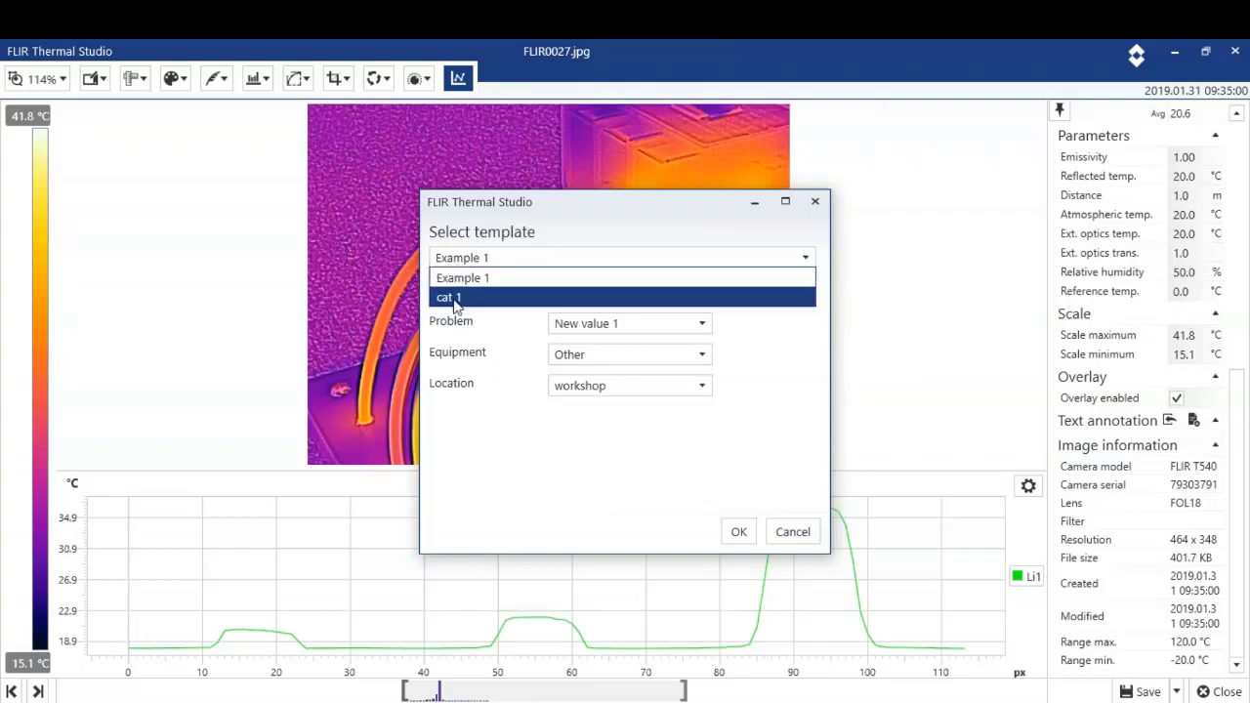
click(455, 298)
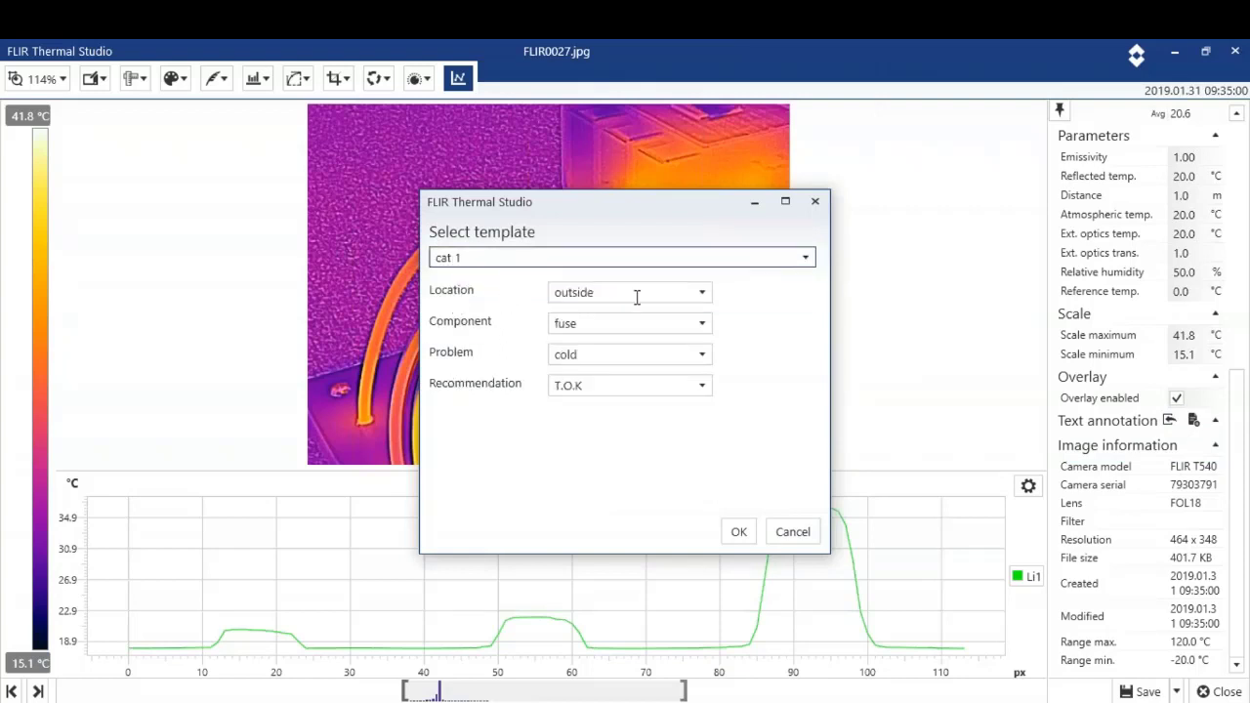
Complete the annotation with location Basement, component Contactor, problem Hot and recommendation check component, and apply it to the image.
click(702, 298)
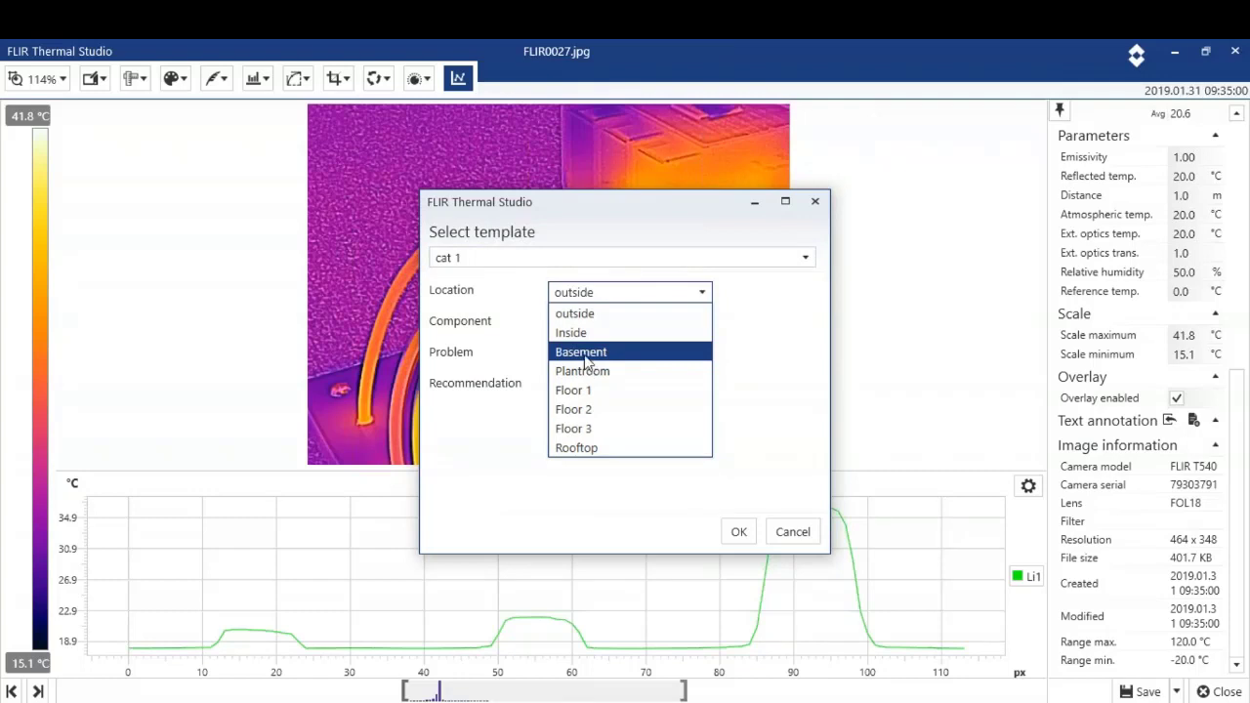
click(592, 353)
click(700, 326)
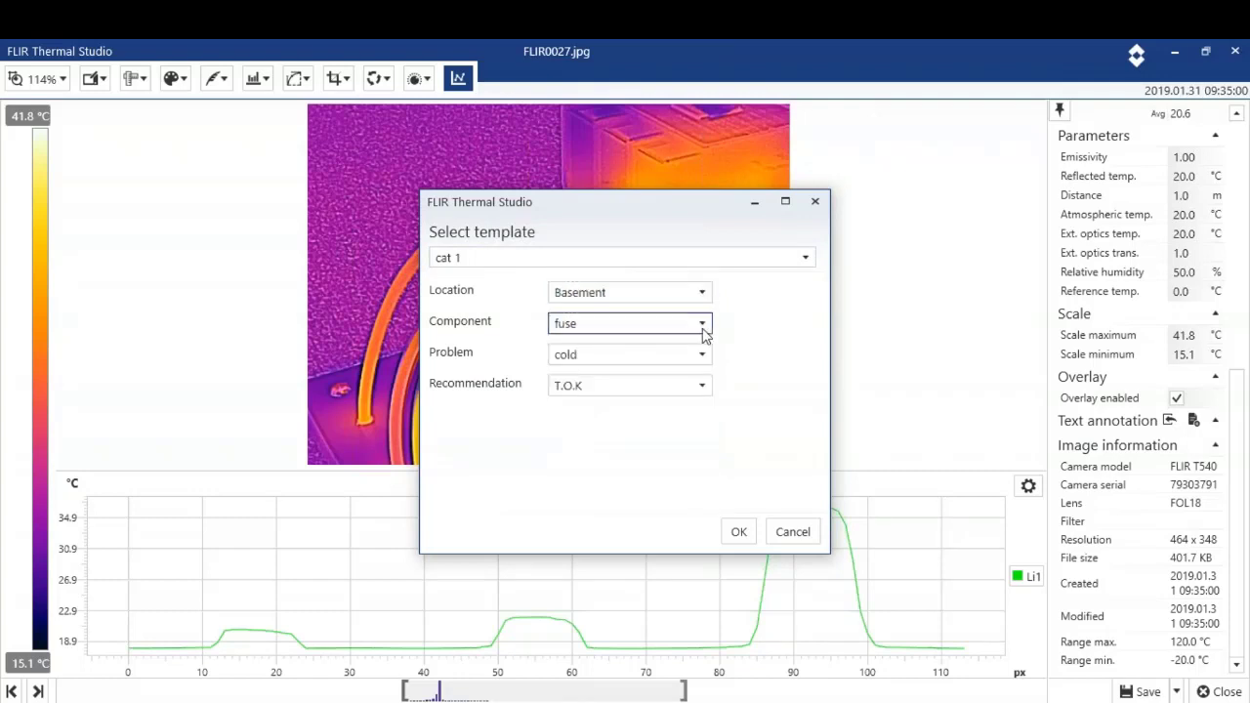
click(631, 367)
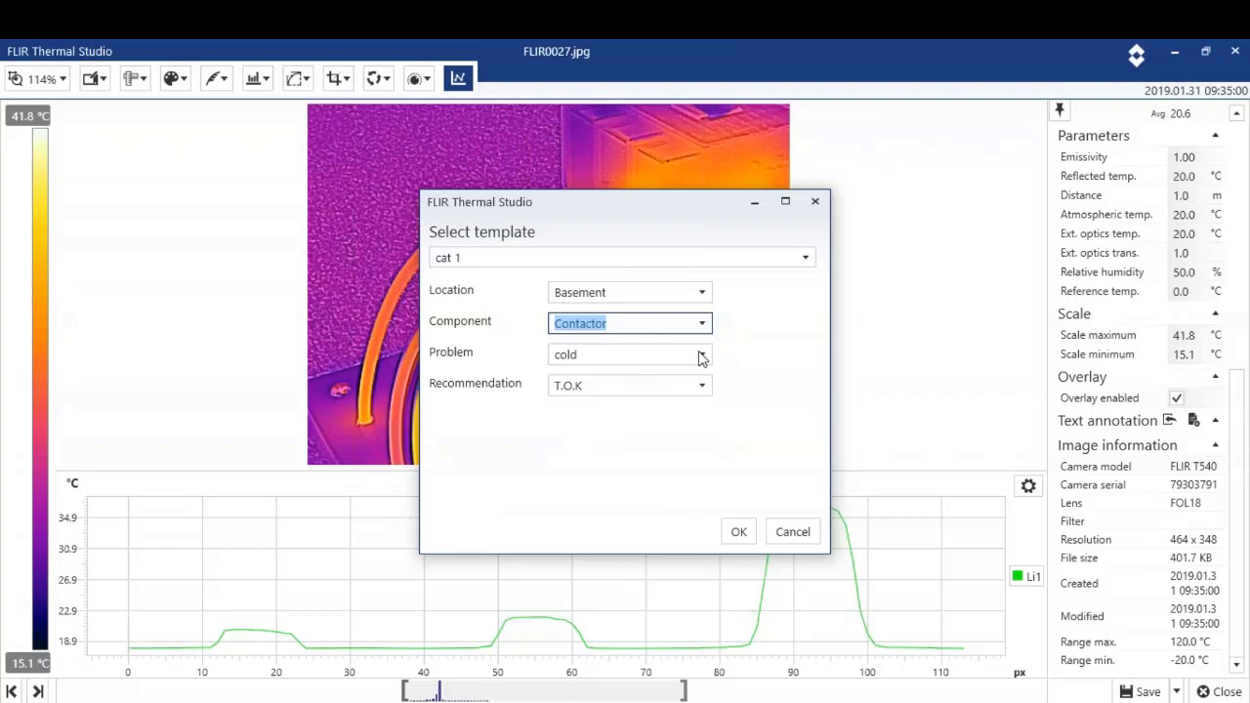
click(700, 358)
click(620, 397)
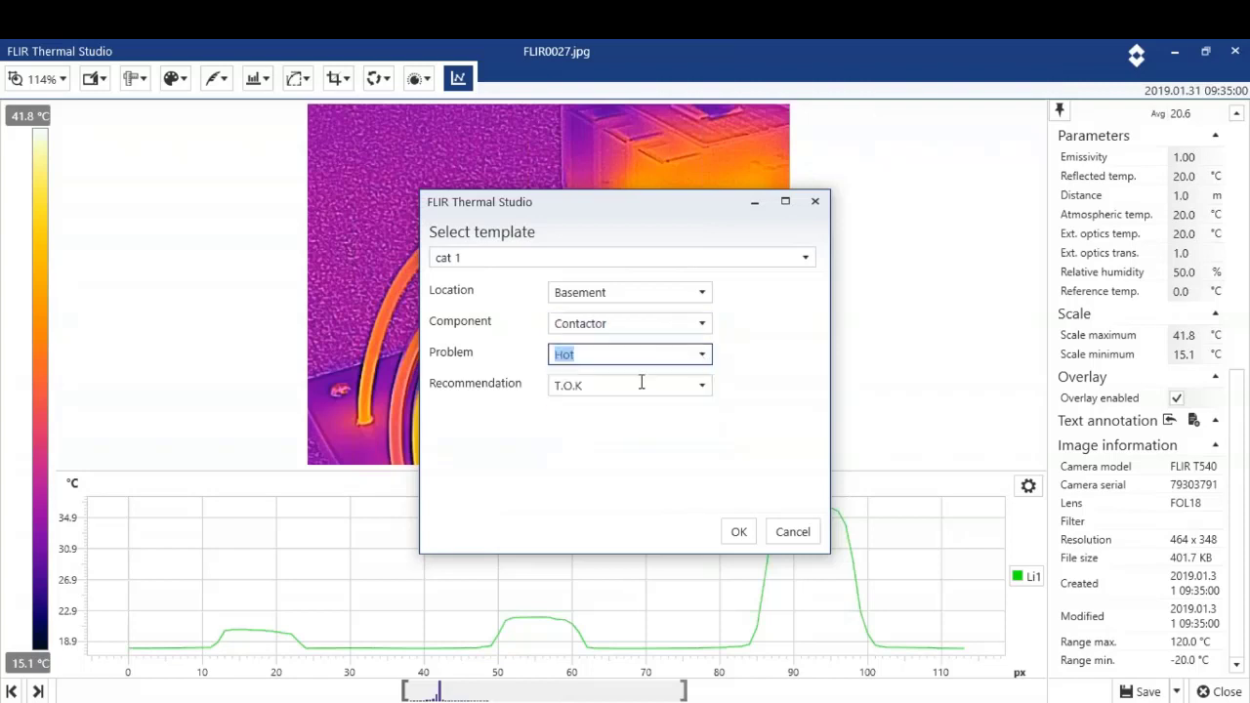
click(703, 386)
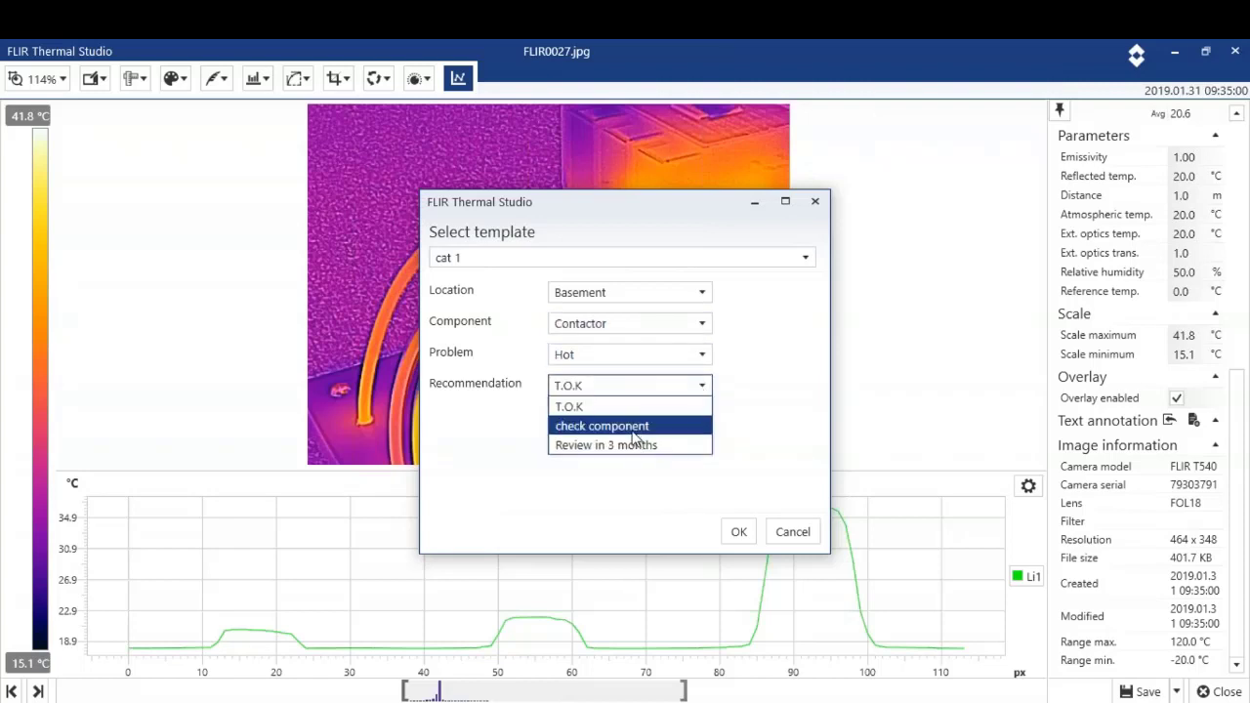
click(633, 427)
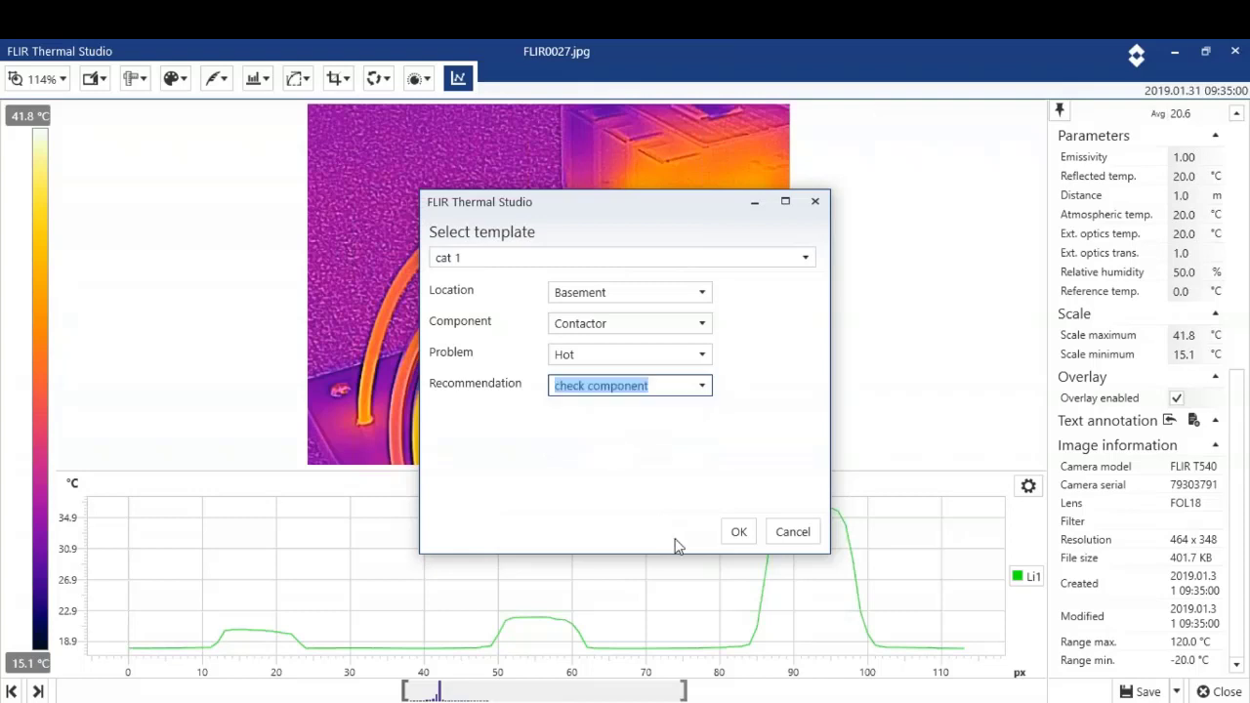
click(741, 535)
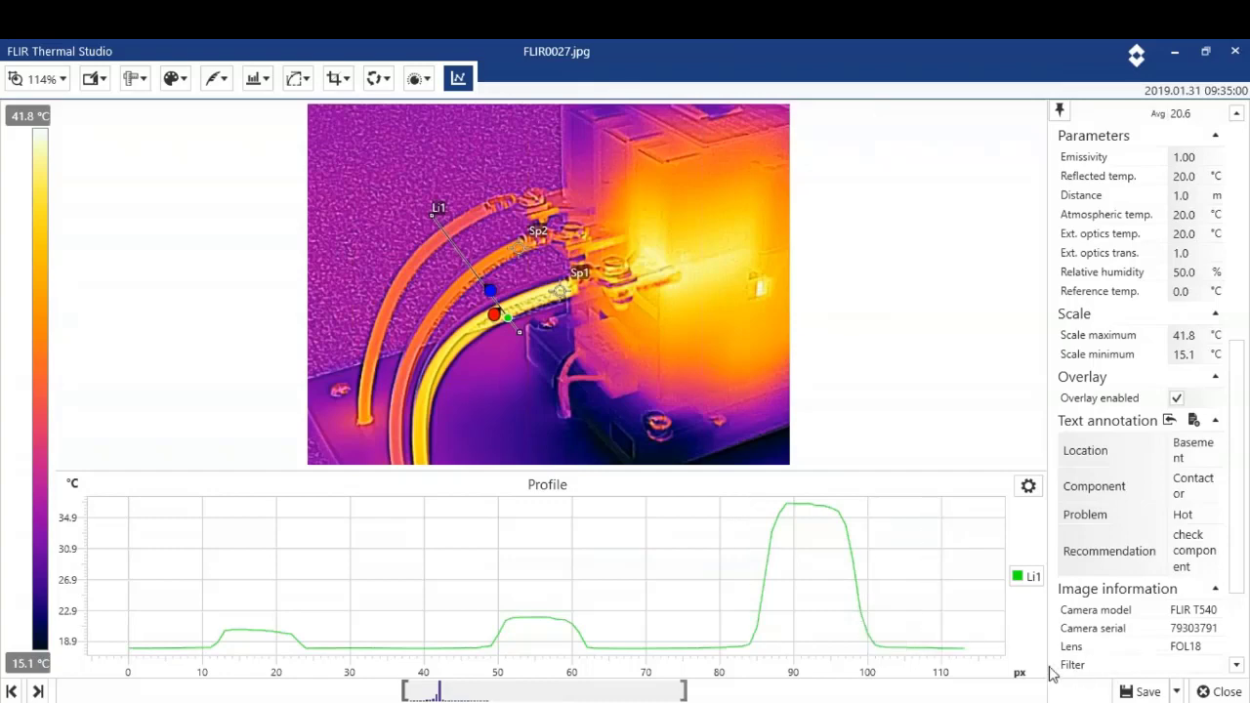
Save and close the annotated image, and open FLIR0048.jpg from the library for editing.
click(1153, 692)
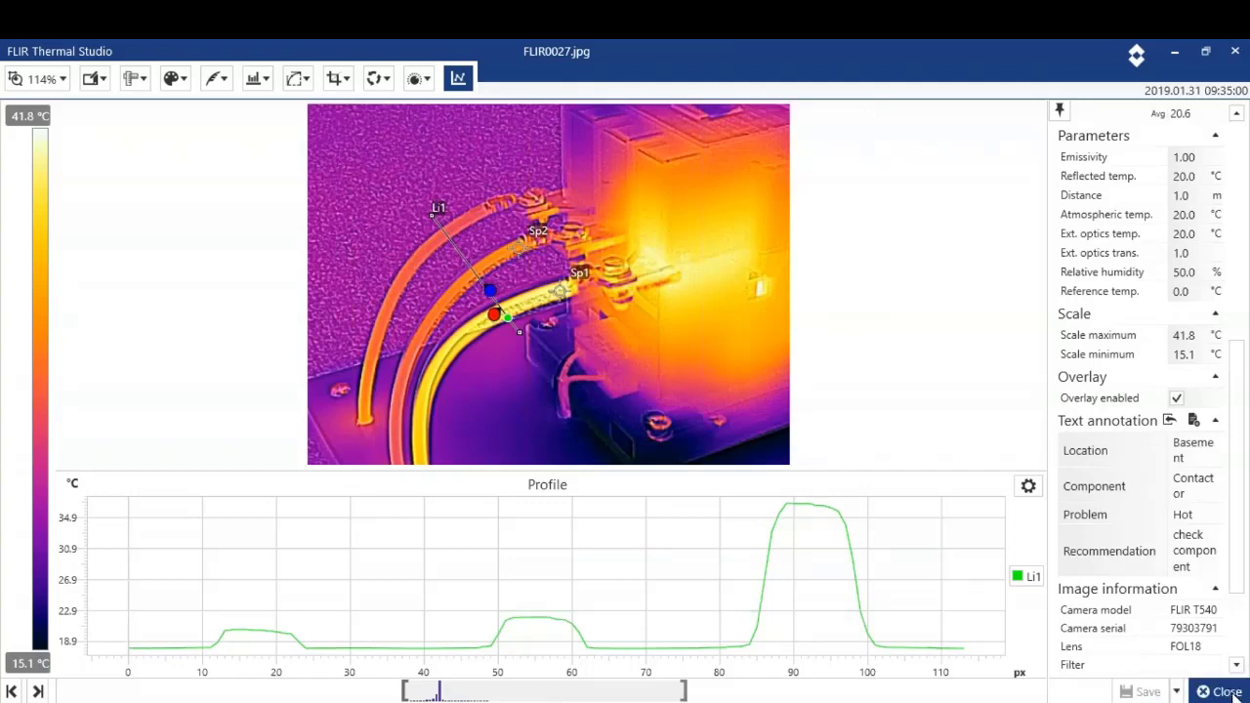
click(1229, 692)
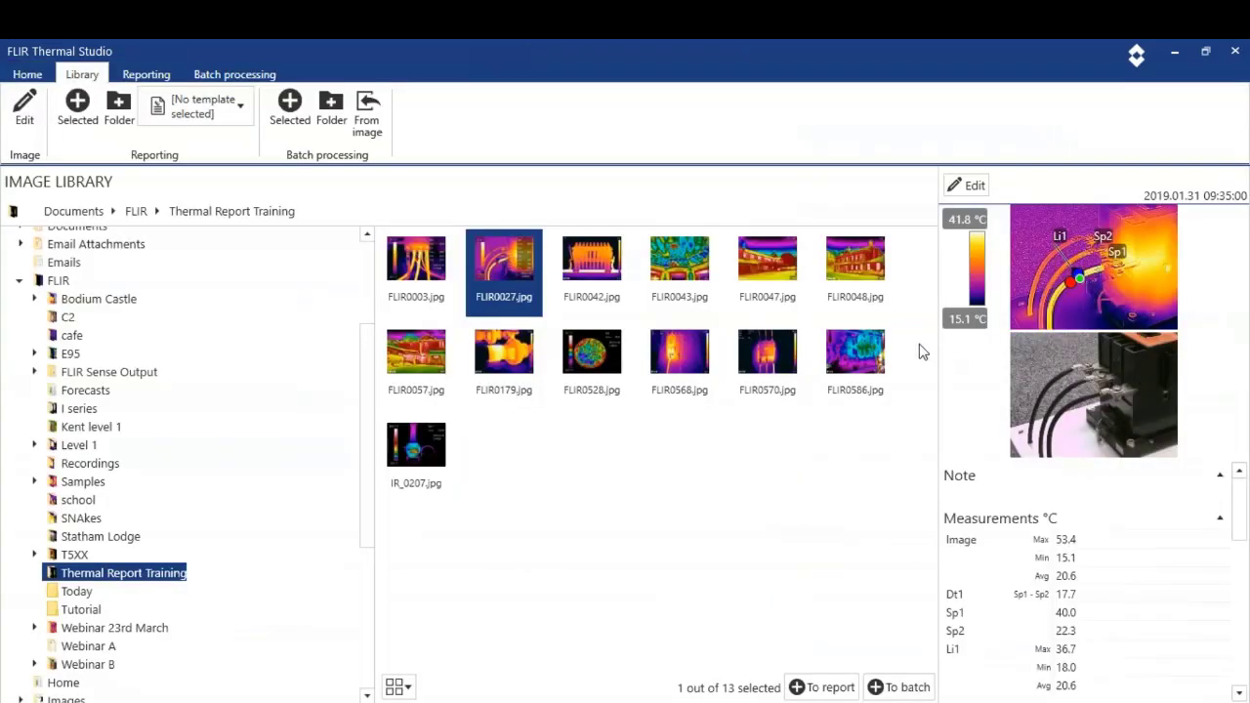
double_click(854, 260)
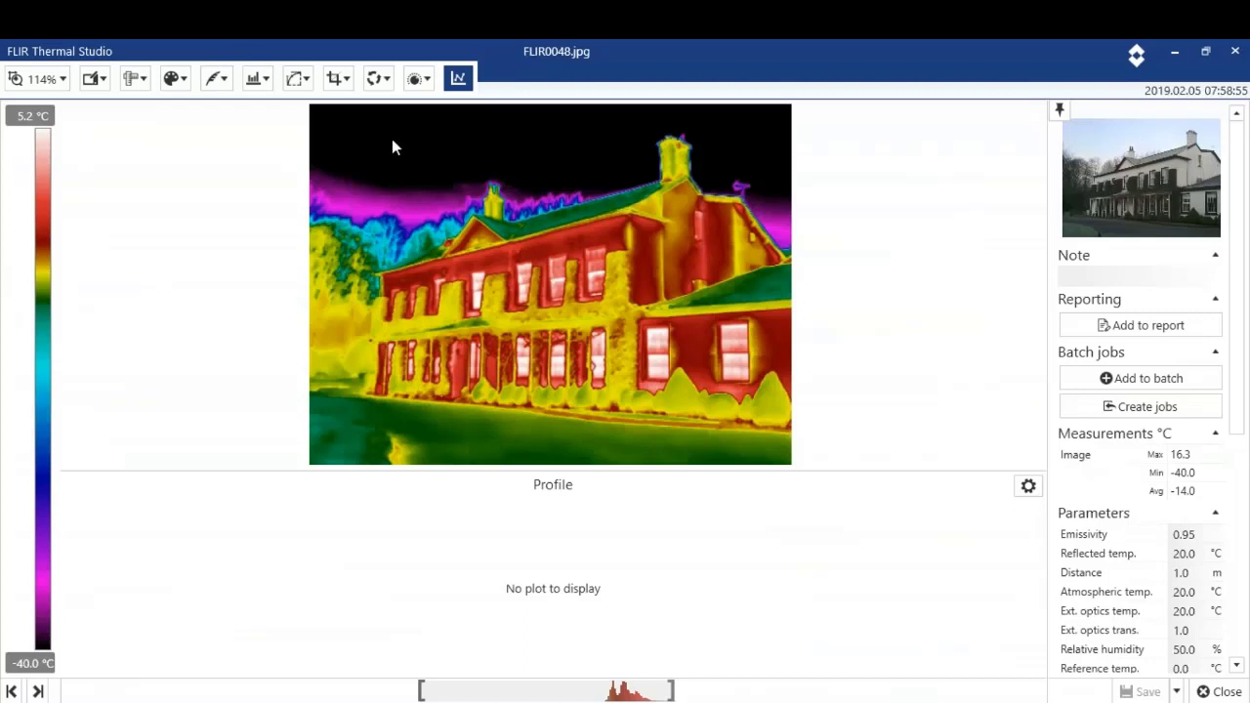
Add a spot measurement on the gable-end wall of the house.
click(135, 80)
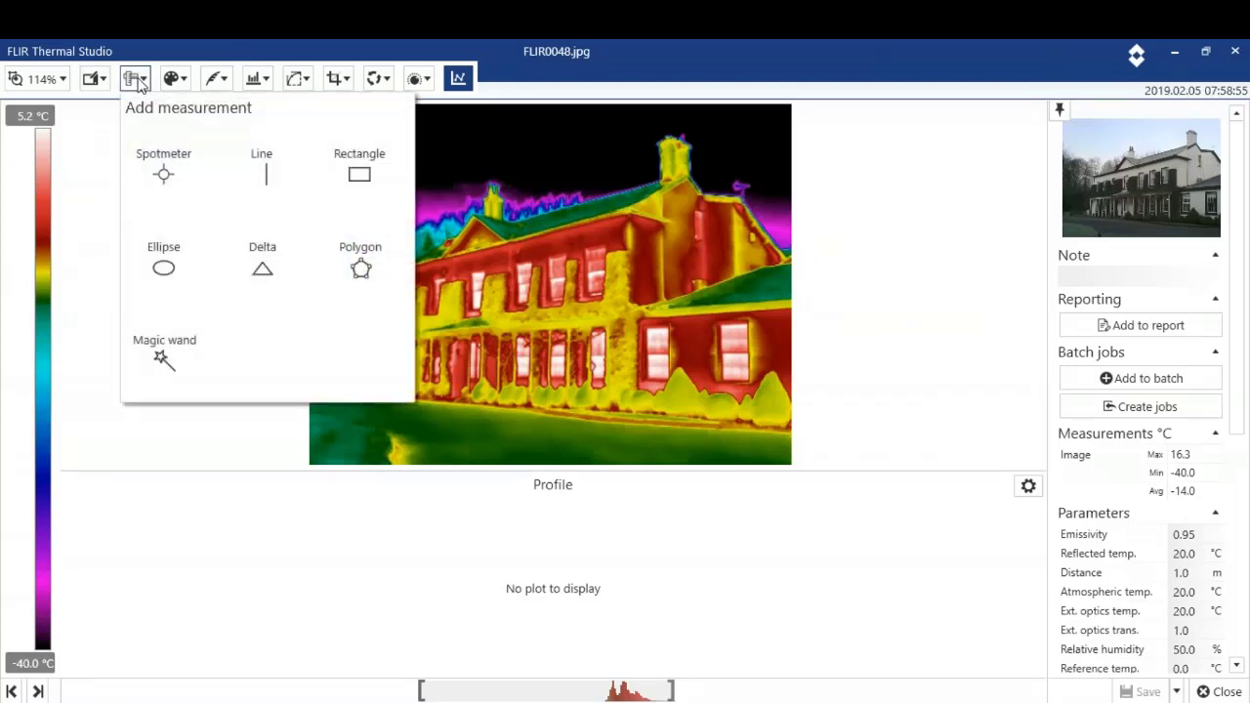
click(164, 172)
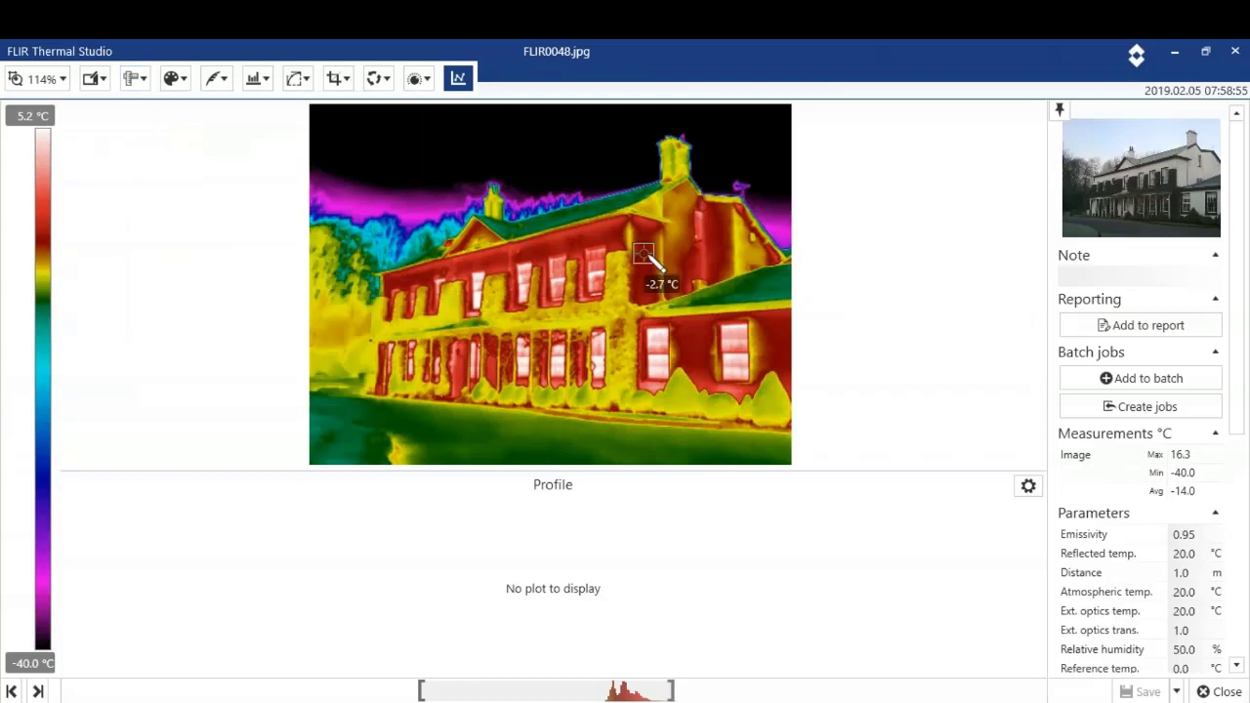
click(715, 242)
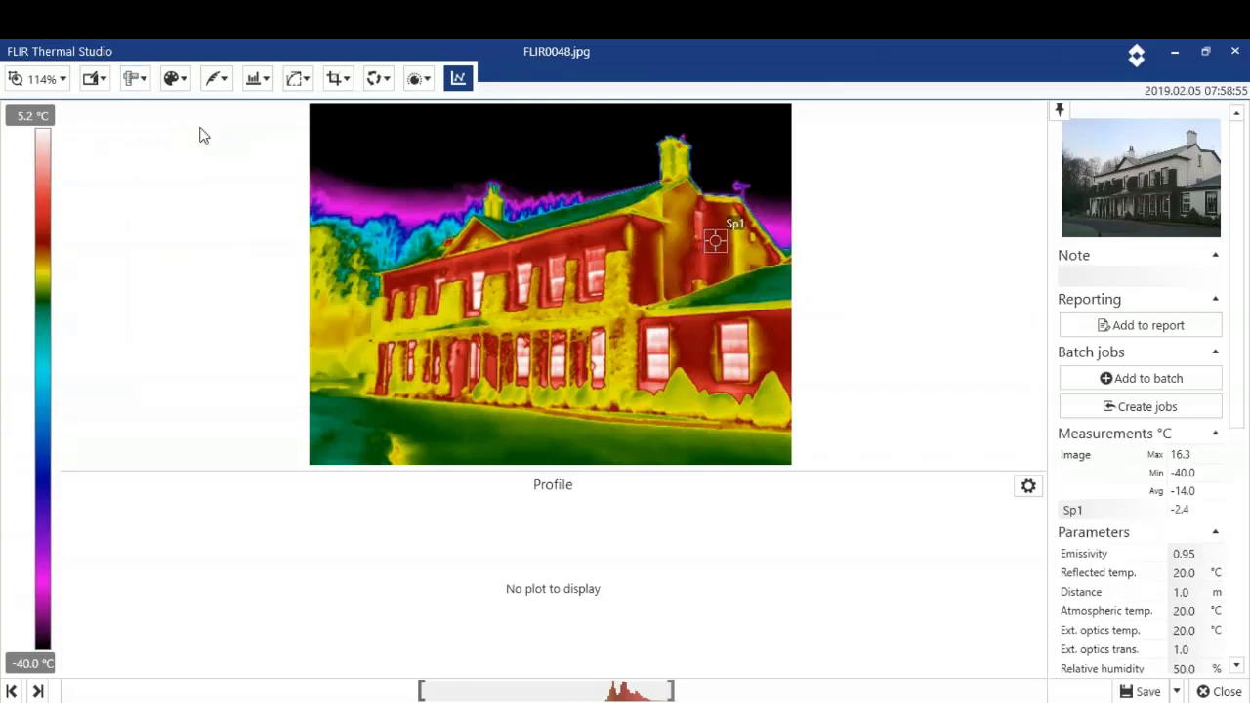
Add a rectangle measurement over part of the house's front facade, spanning upper- and ground-floor windows.
click(136, 80)
click(357, 173)
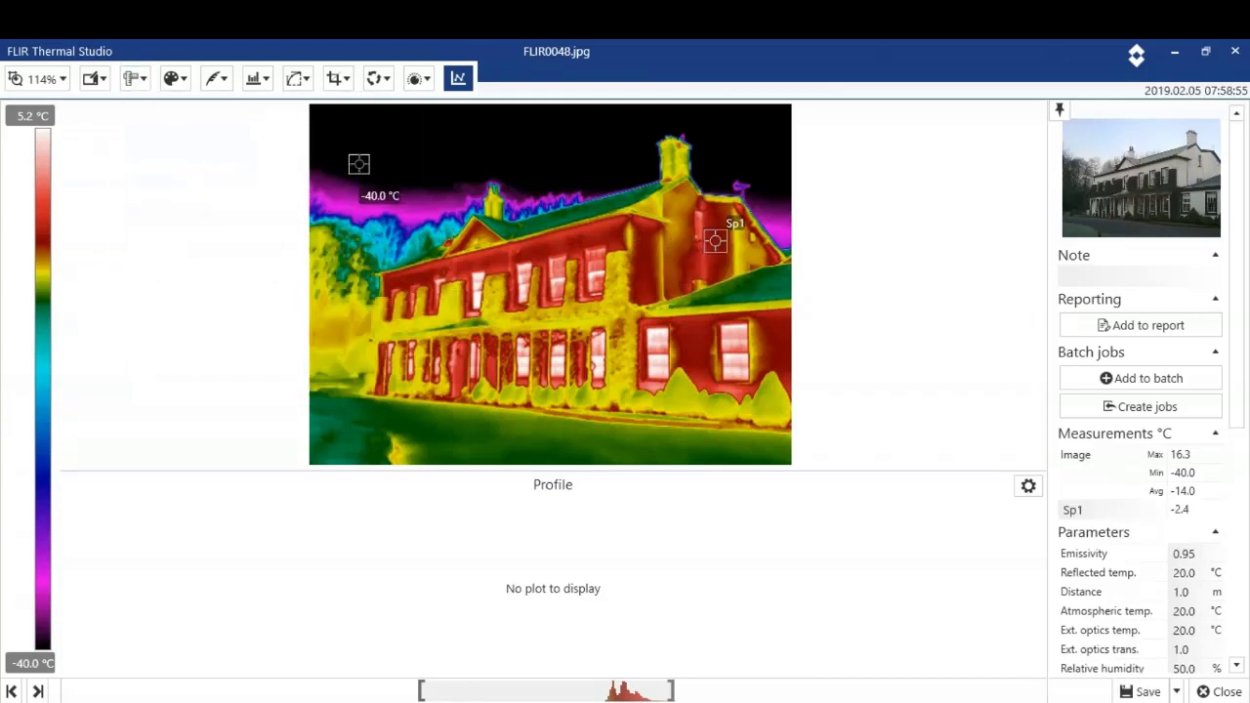
click(449, 281)
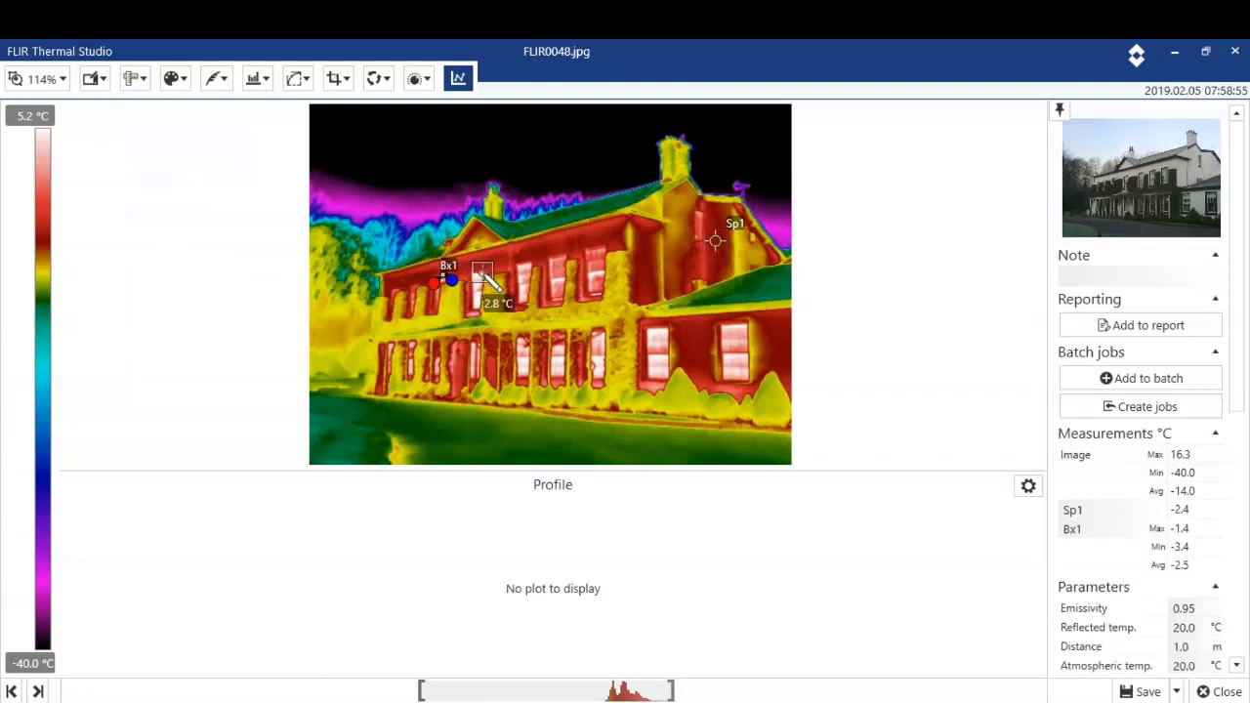
drag(484, 277, 549, 362)
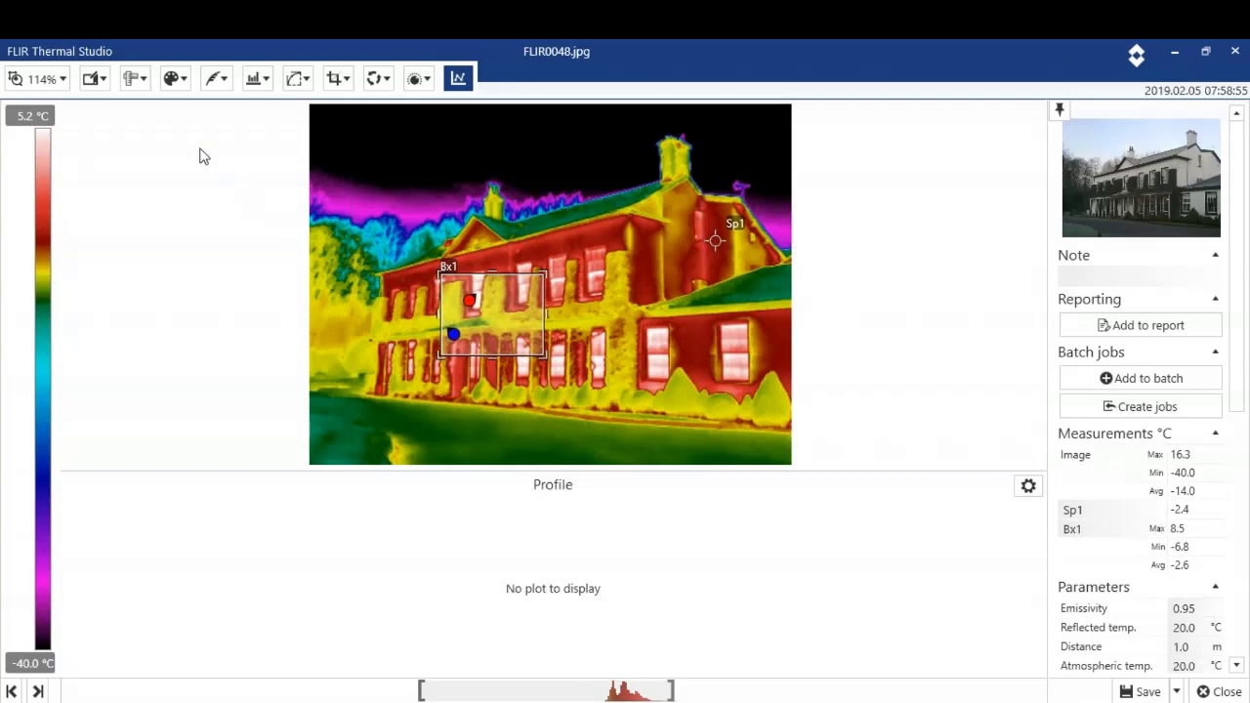
click(177, 81)
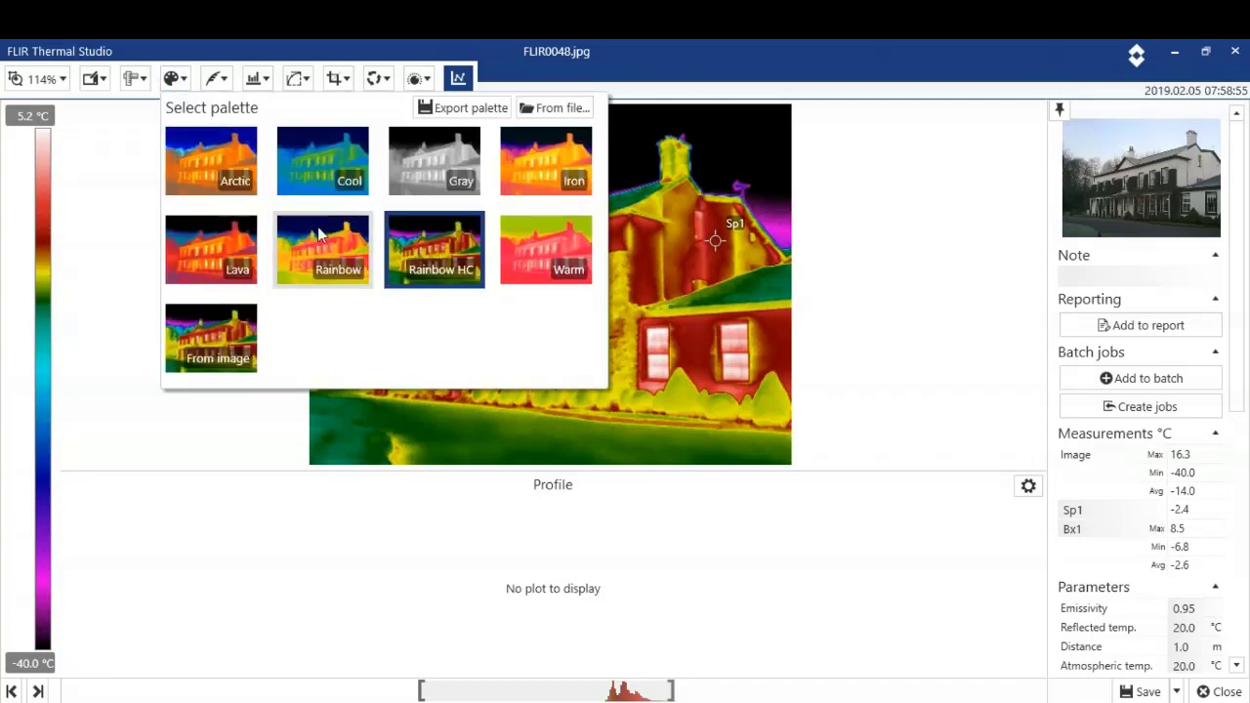
Set the fusion mode to MSX and adjust the fusion alignment so the visual outlines match the thermal house.
click(419, 79)
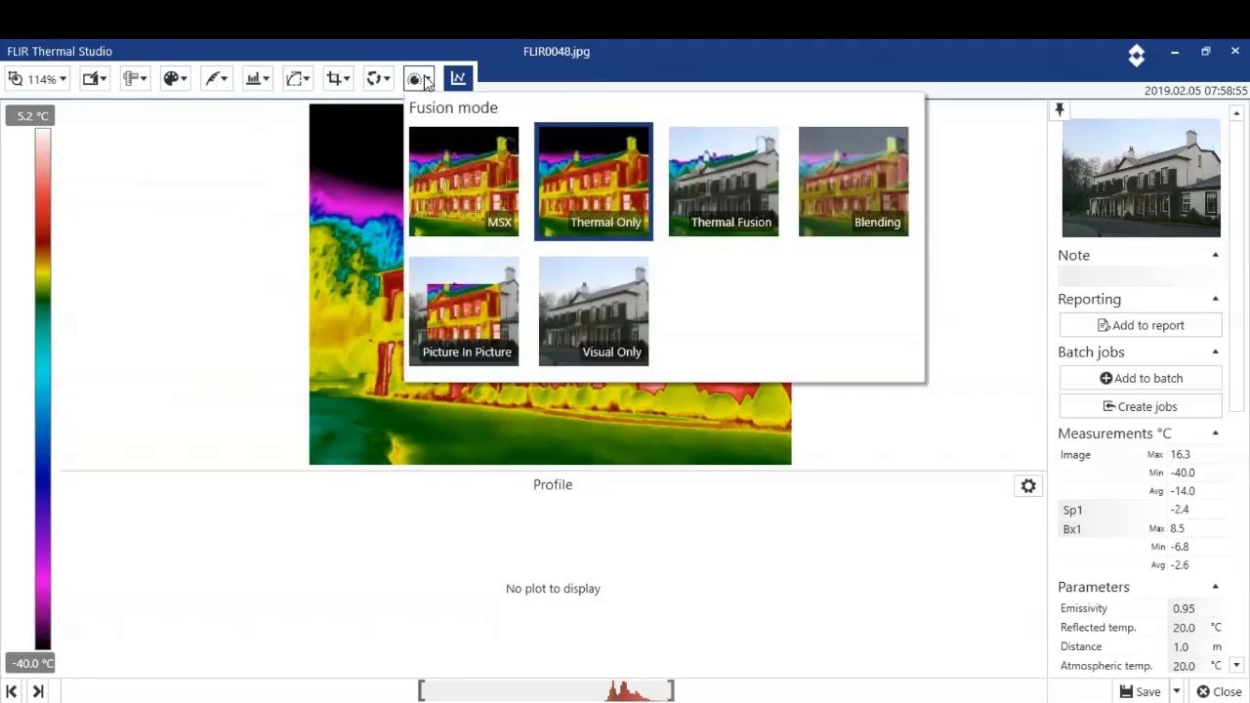
click(442, 174)
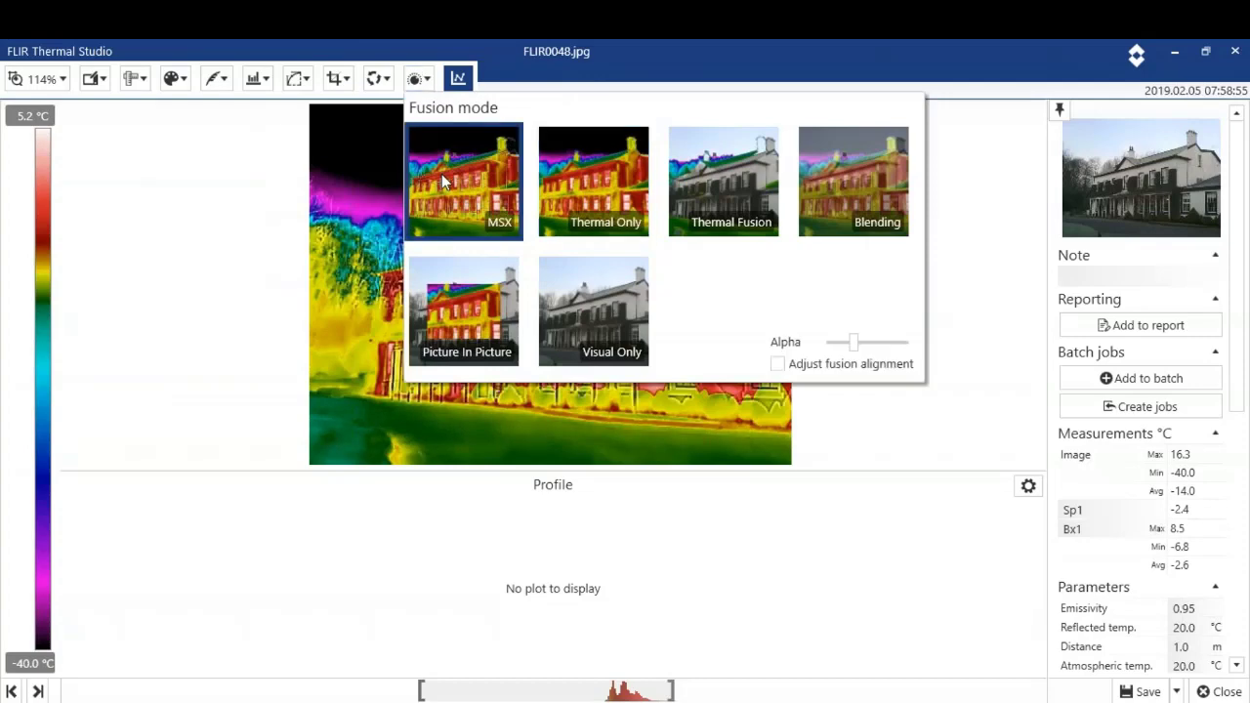
click(779, 365)
click(710, 371)
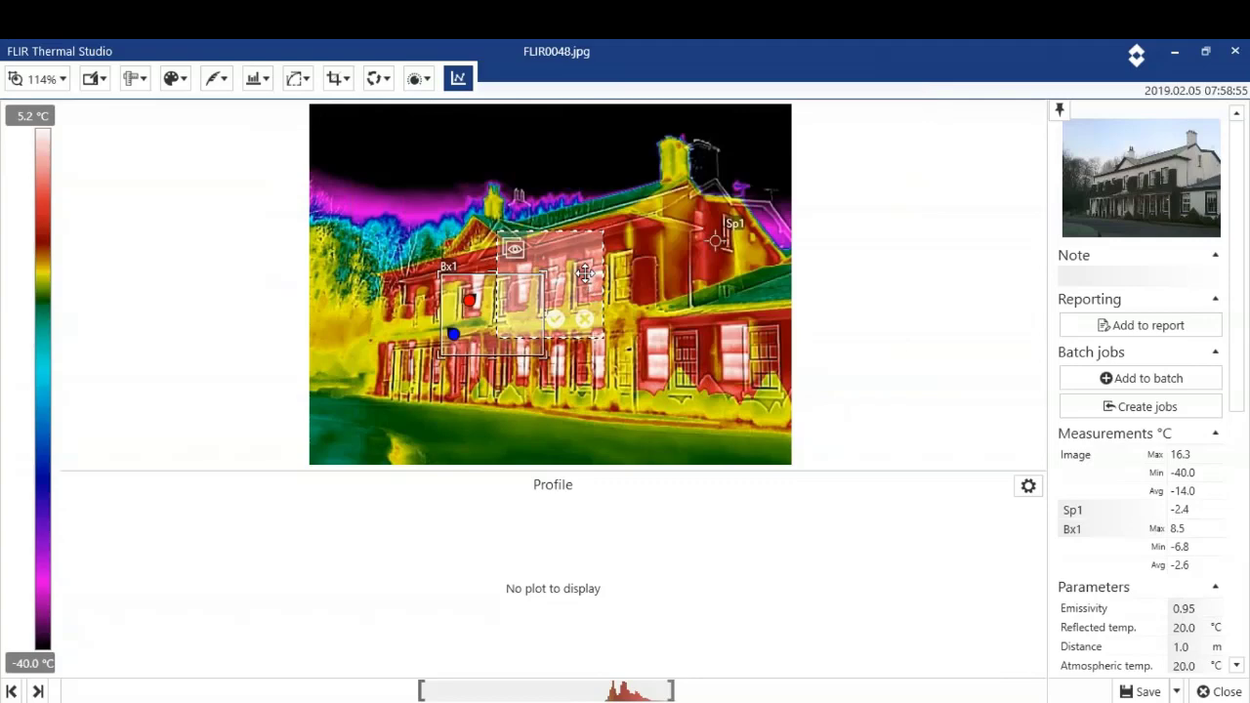
drag(585, 272, 647, 286)
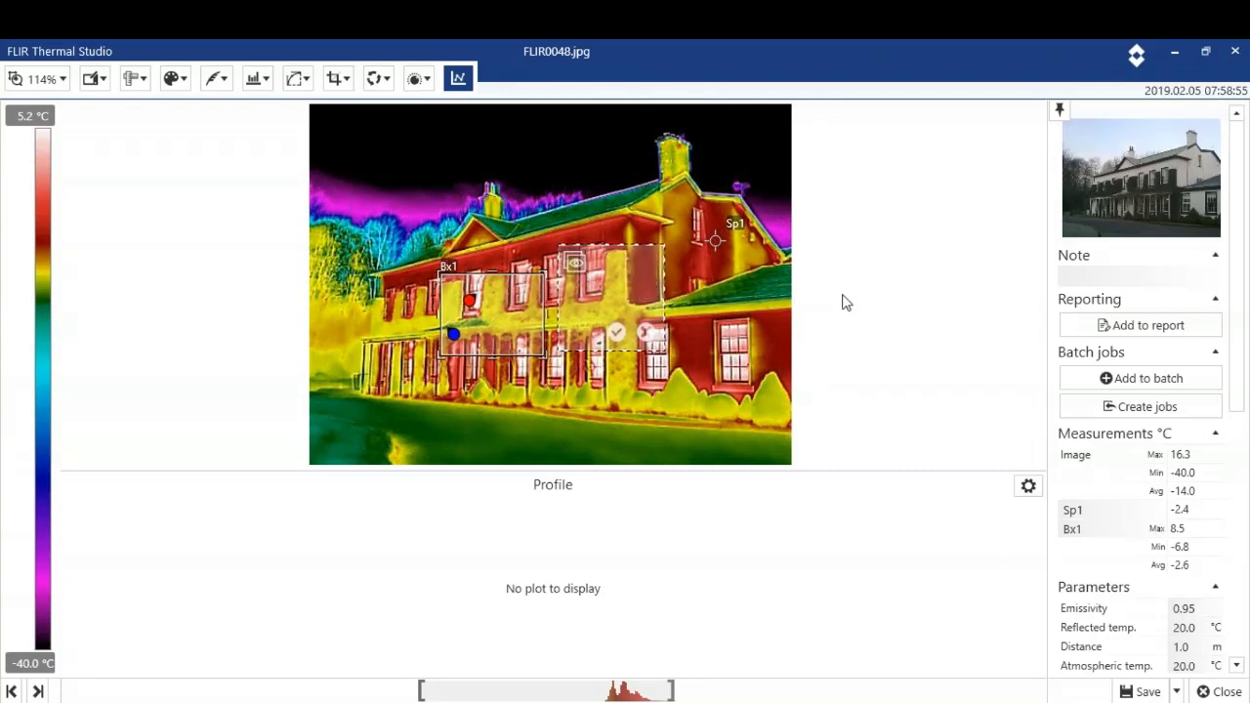
click(616, 333)
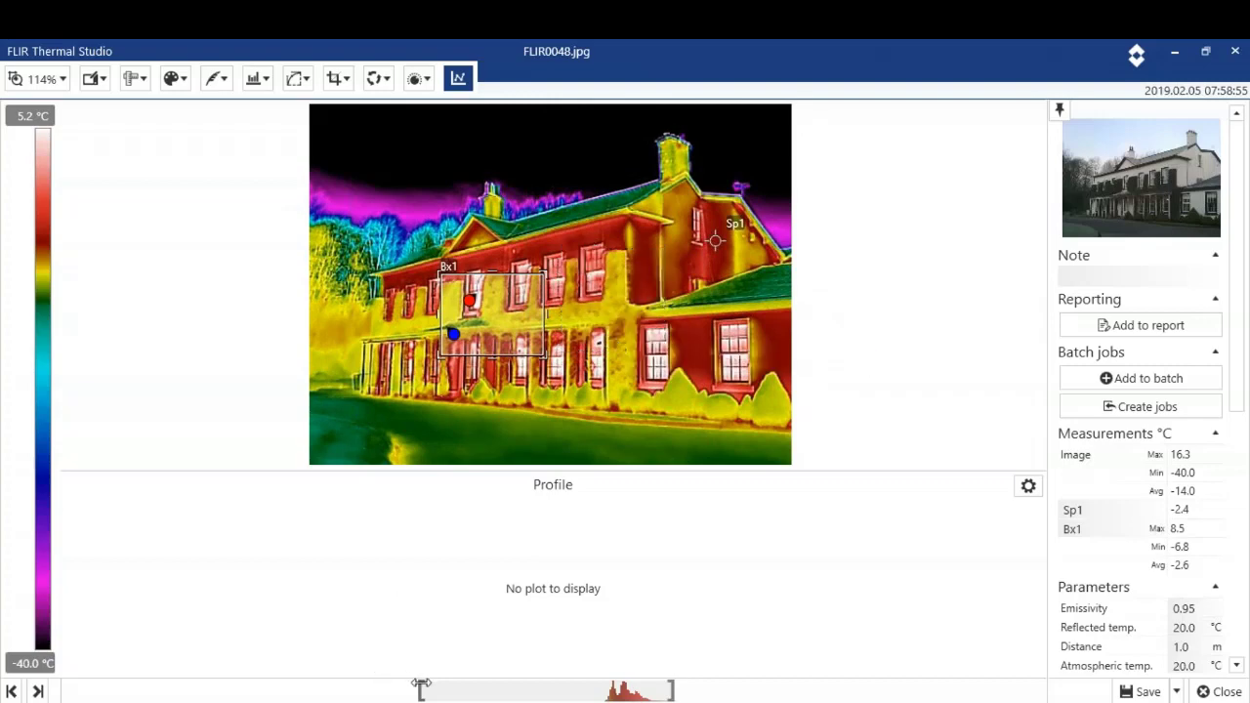
Narrow the temperature scale to about -17.5 to 6.0 °C, and save and close the image.
drag(418, 694, 544, 662)
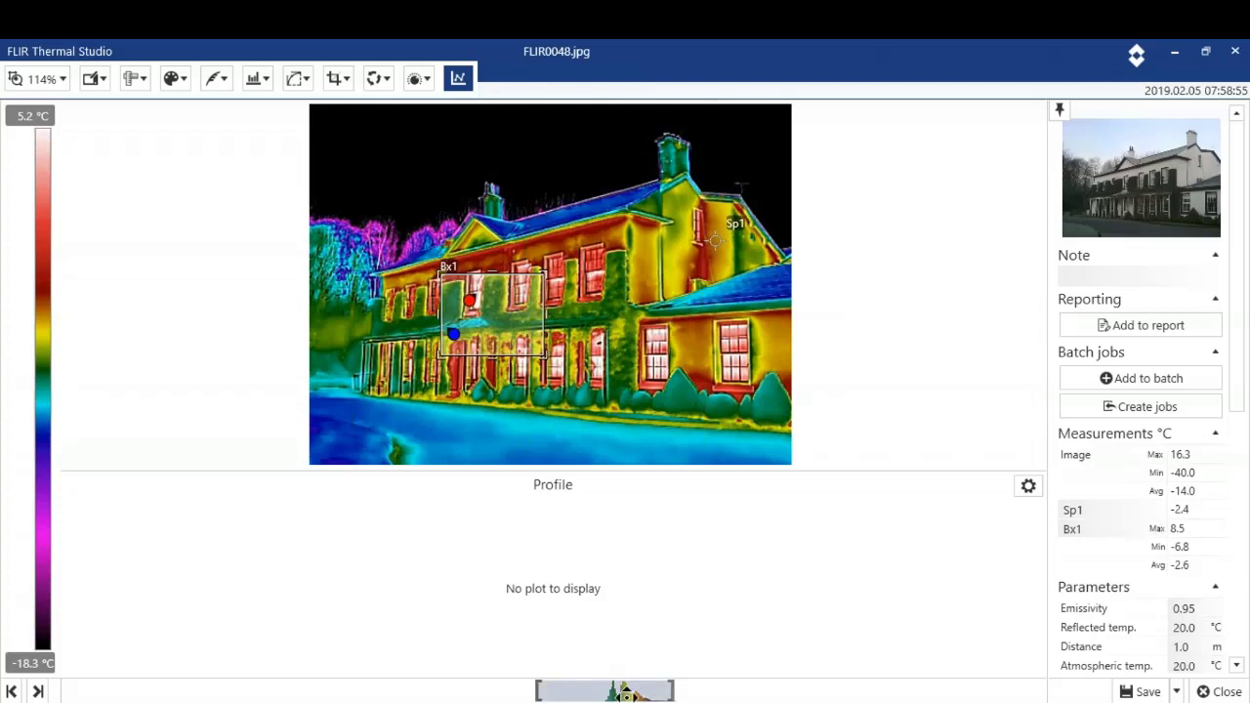
mouse_move(628, 691)
mouse_down()
mouse_move(573, 690)
mouse_move(631, 679)
mouse_up()
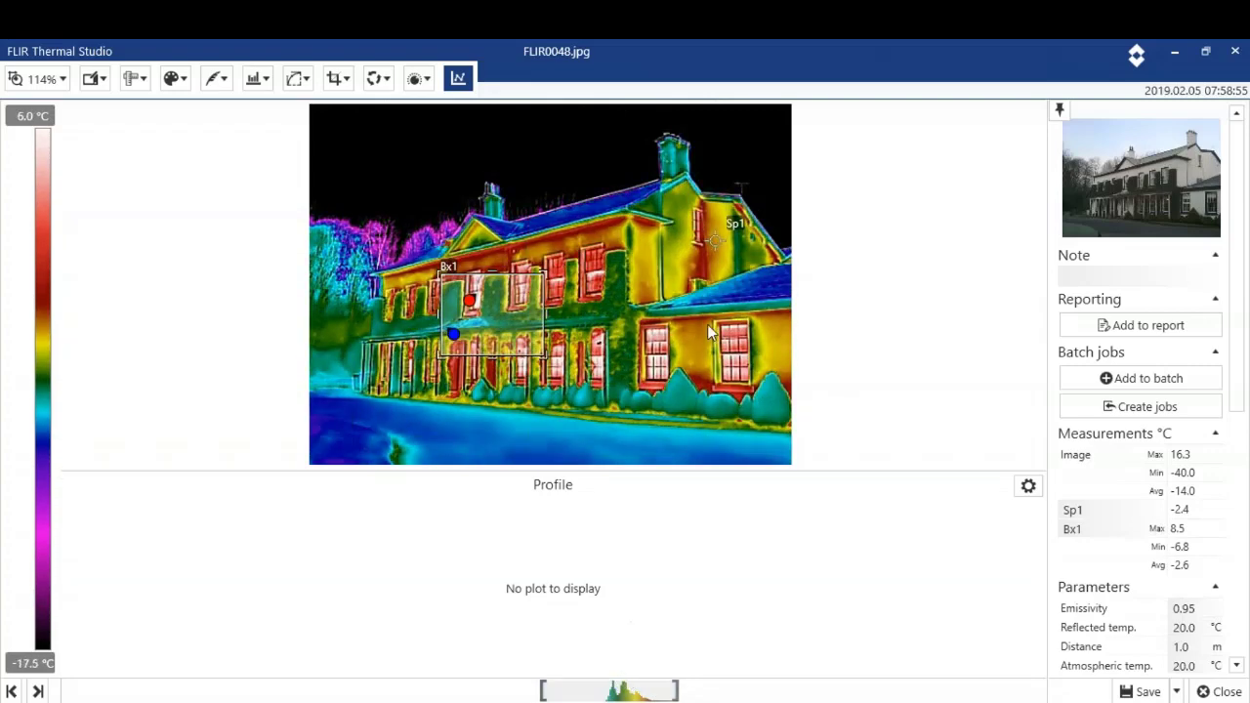
click(1148, 693)
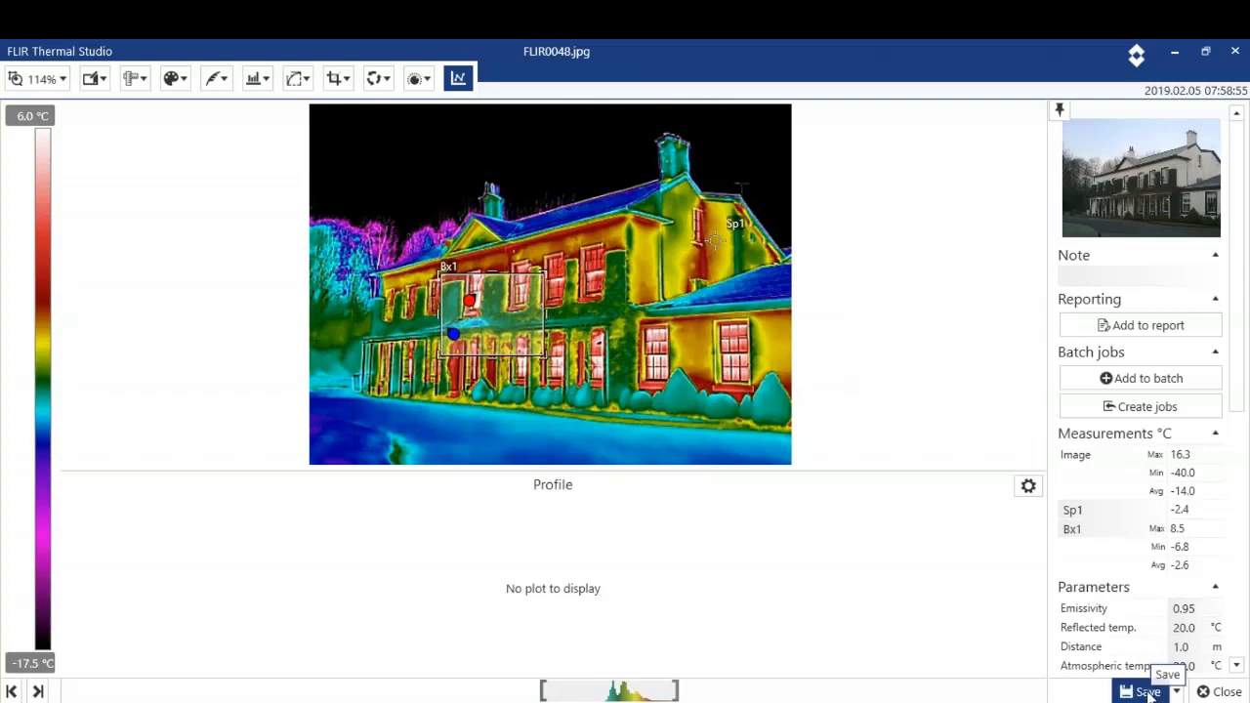
click(1227, 692)
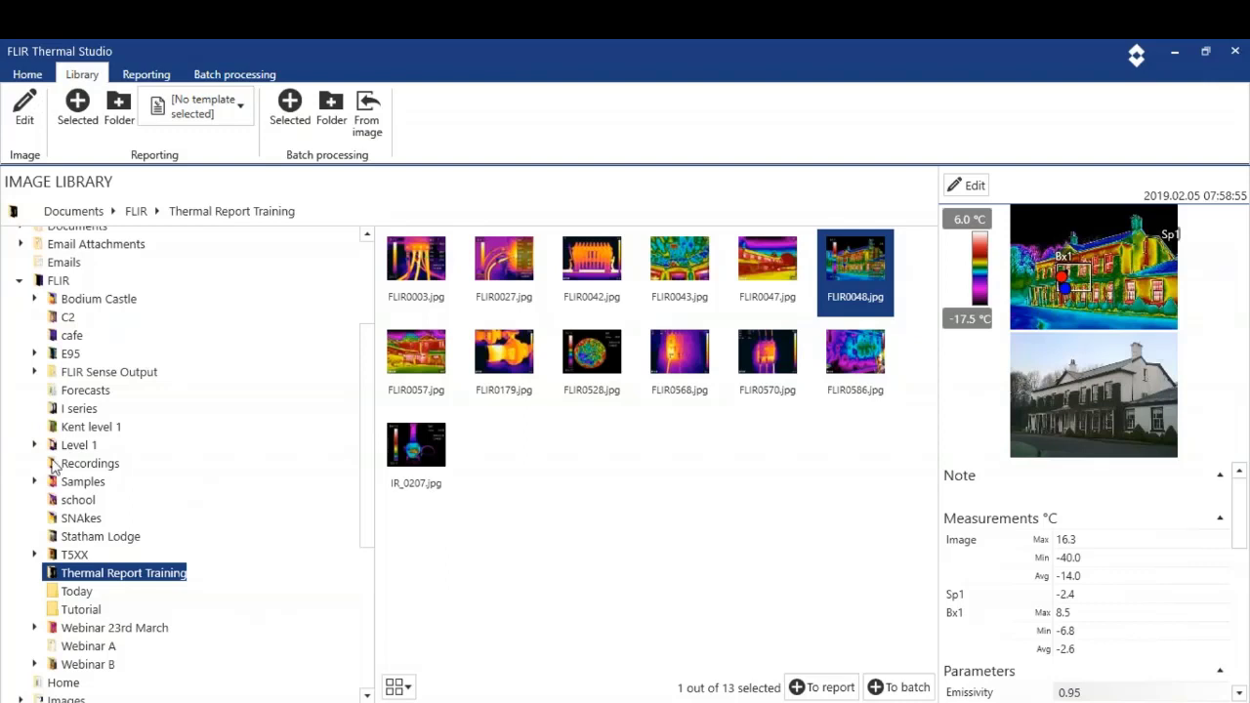
Open the recording MyRecord2019-01-28T144334110.csq from the Recordings folder.
drag(102, 466, 80, 479)
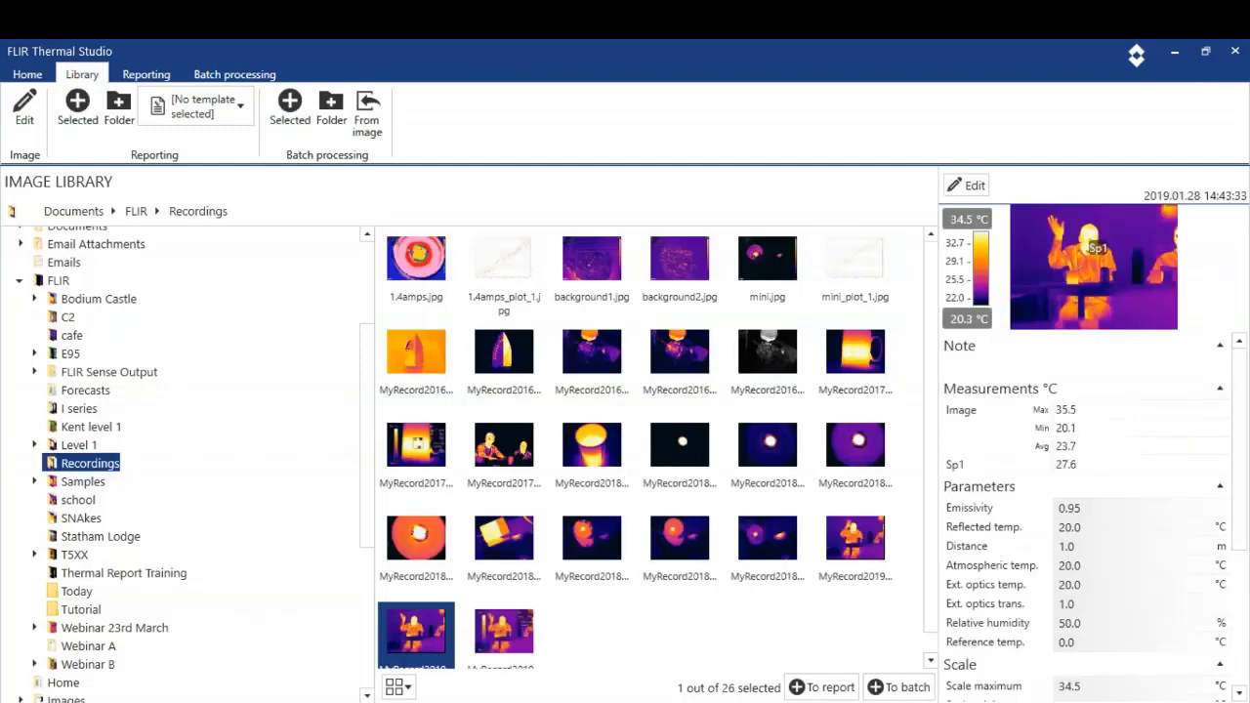
scroll(626, 553, down, 1)
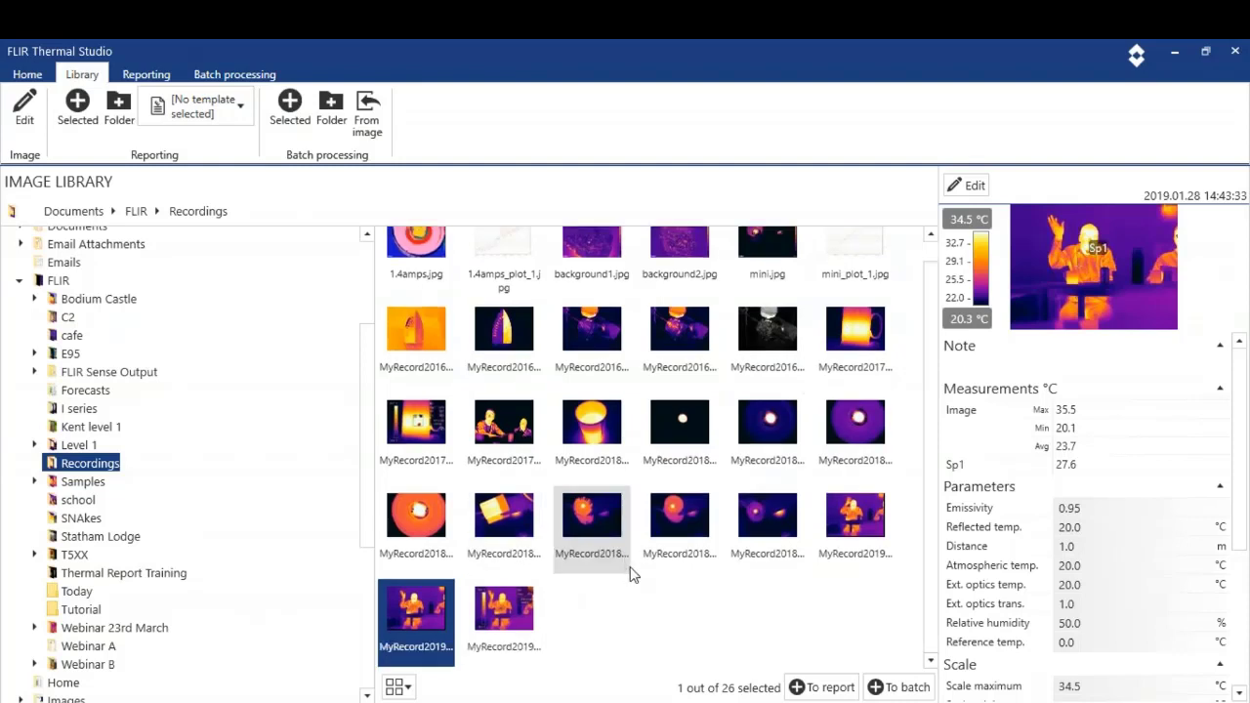
double_click(855, 510)
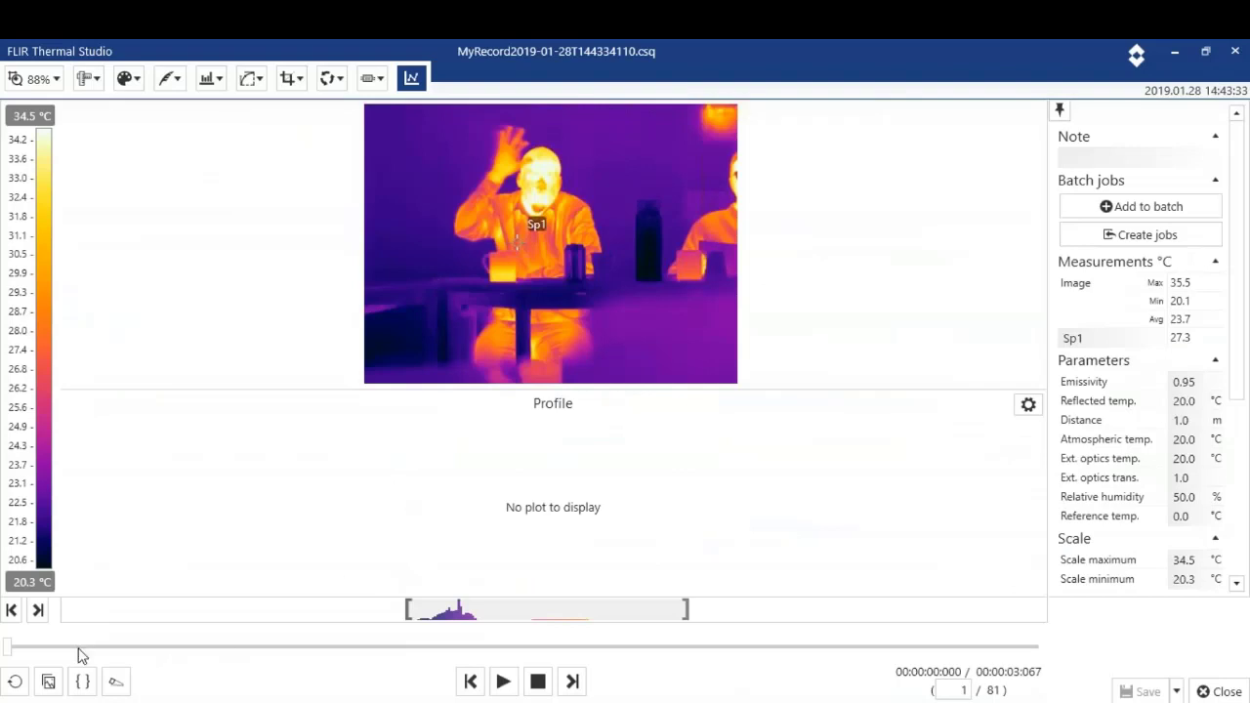
Play the recording, go back to frame 15 and save that frame as a separate image.
click(501, 681)
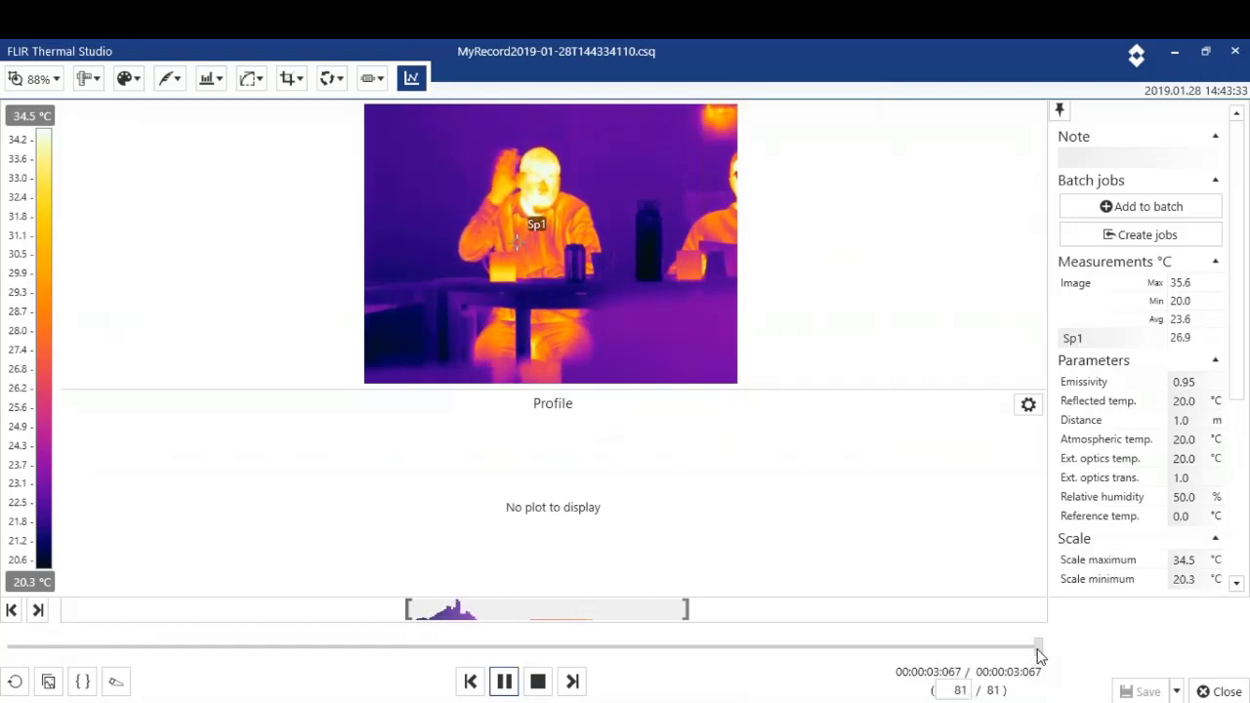
drag(1039, 649, 185, 650)
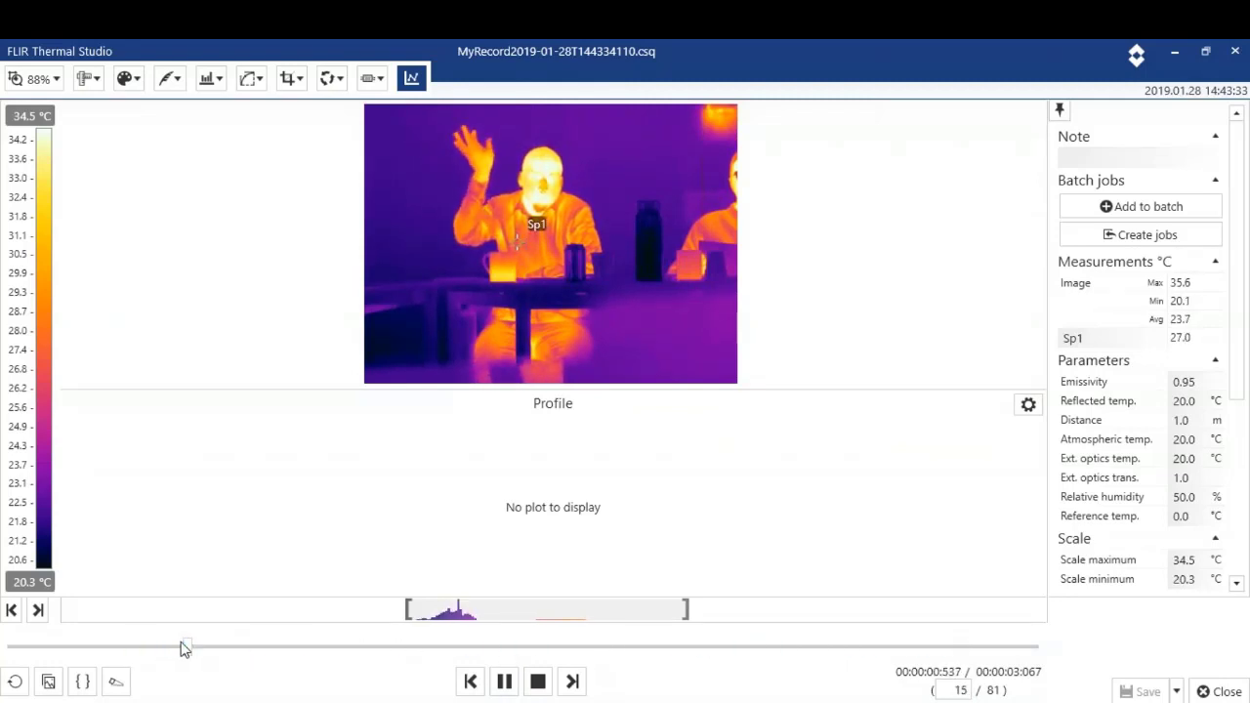
click(49, 683)
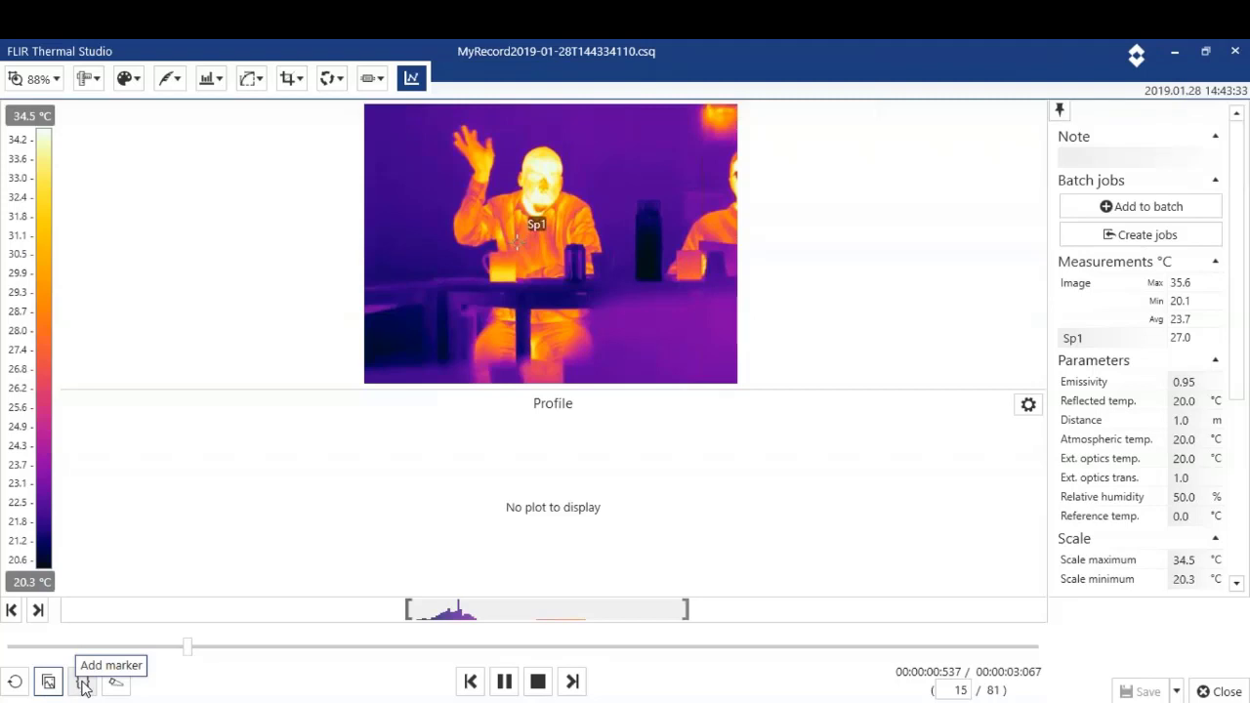
Add a marker to the recording's timeline and set its range to frames 12 to 34.
click(83, 682)
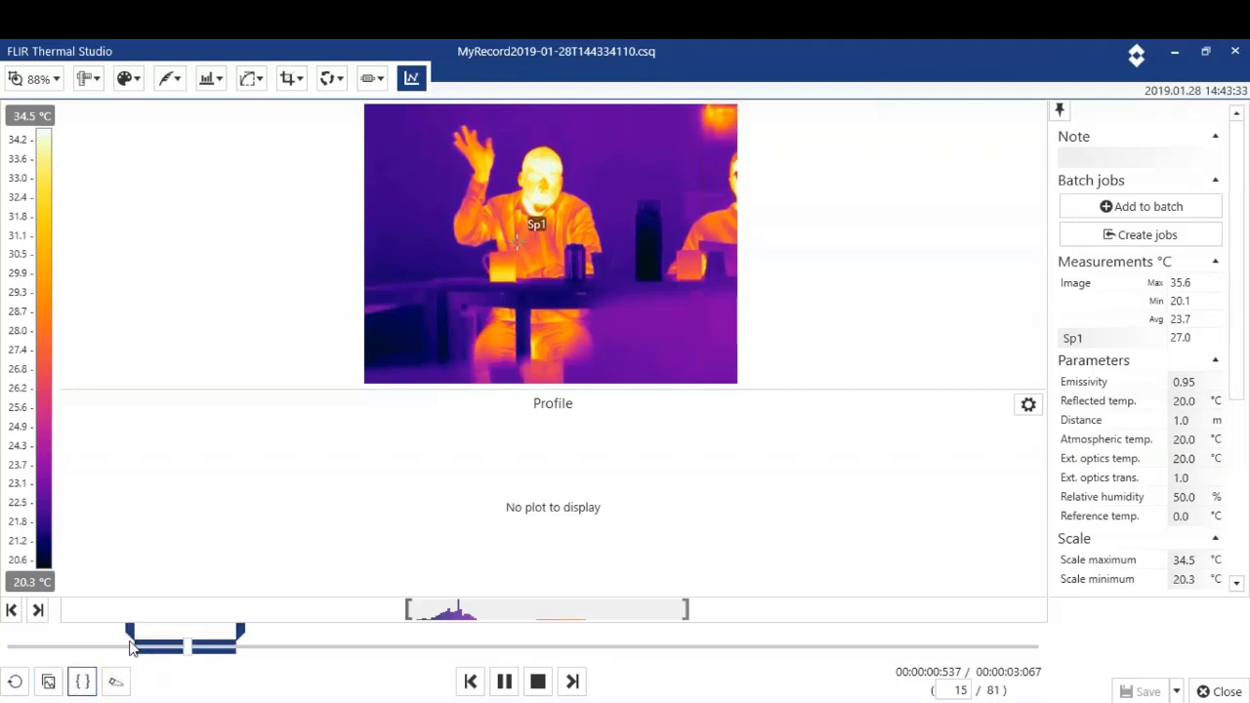
drag(125, 637, 154, 637)
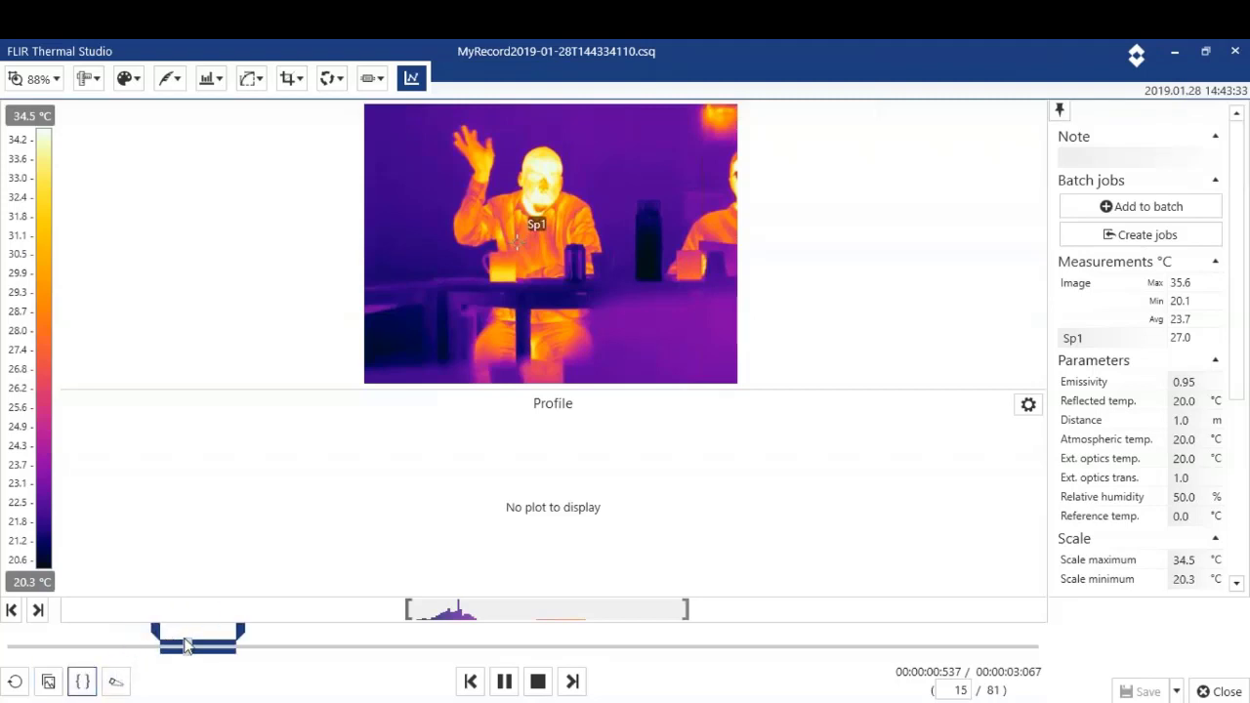
drag(238, 643, 452, 659)
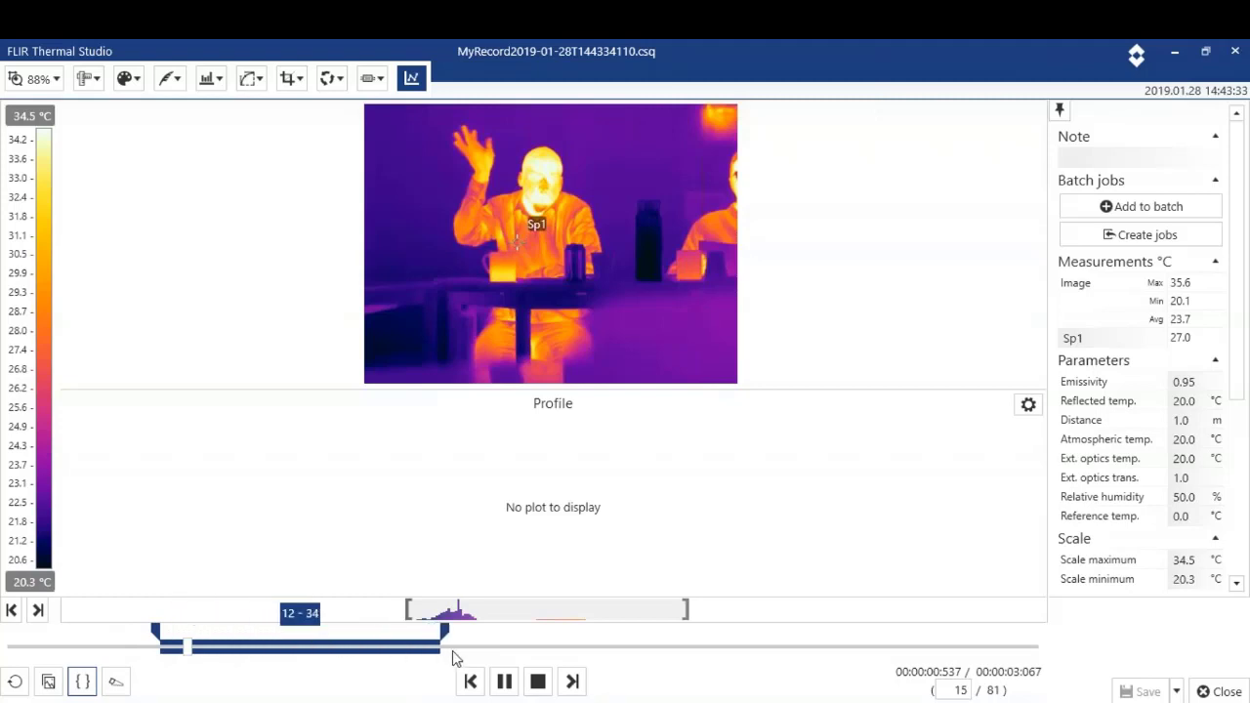
Start exporting the marked section of the recording, cancel the folder selection, and close the recording.
click(117, 684)
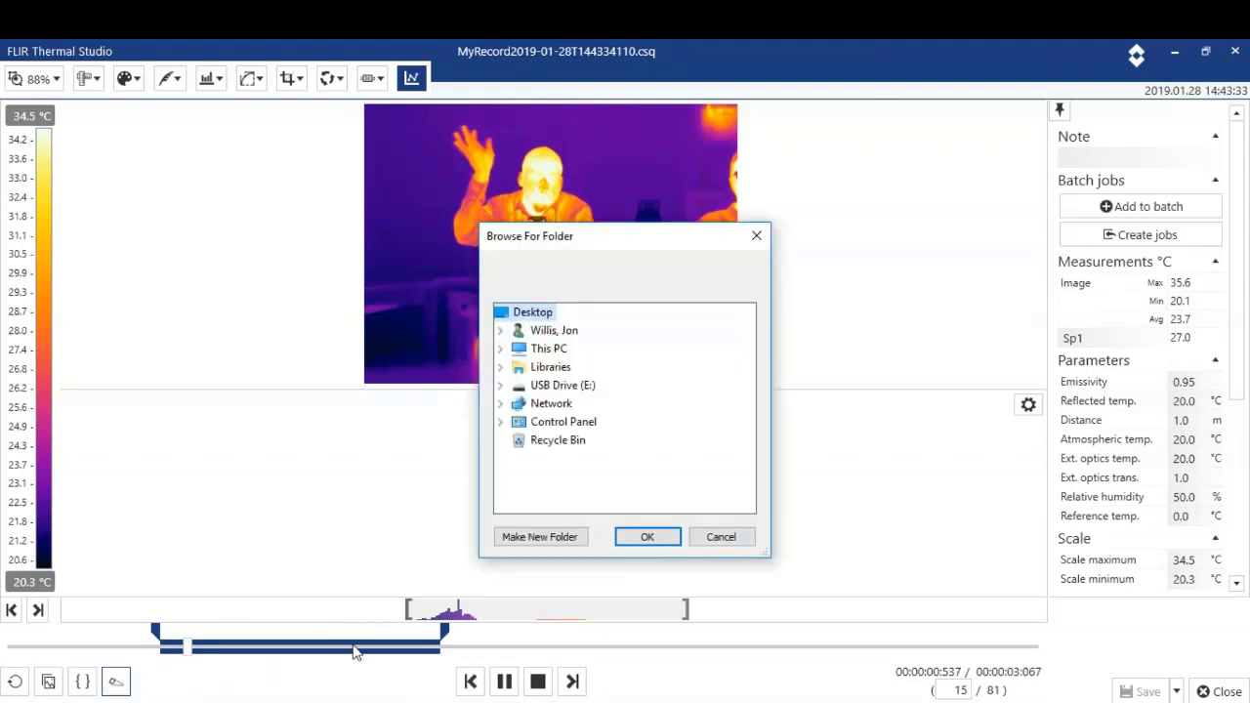
click(713, 540)
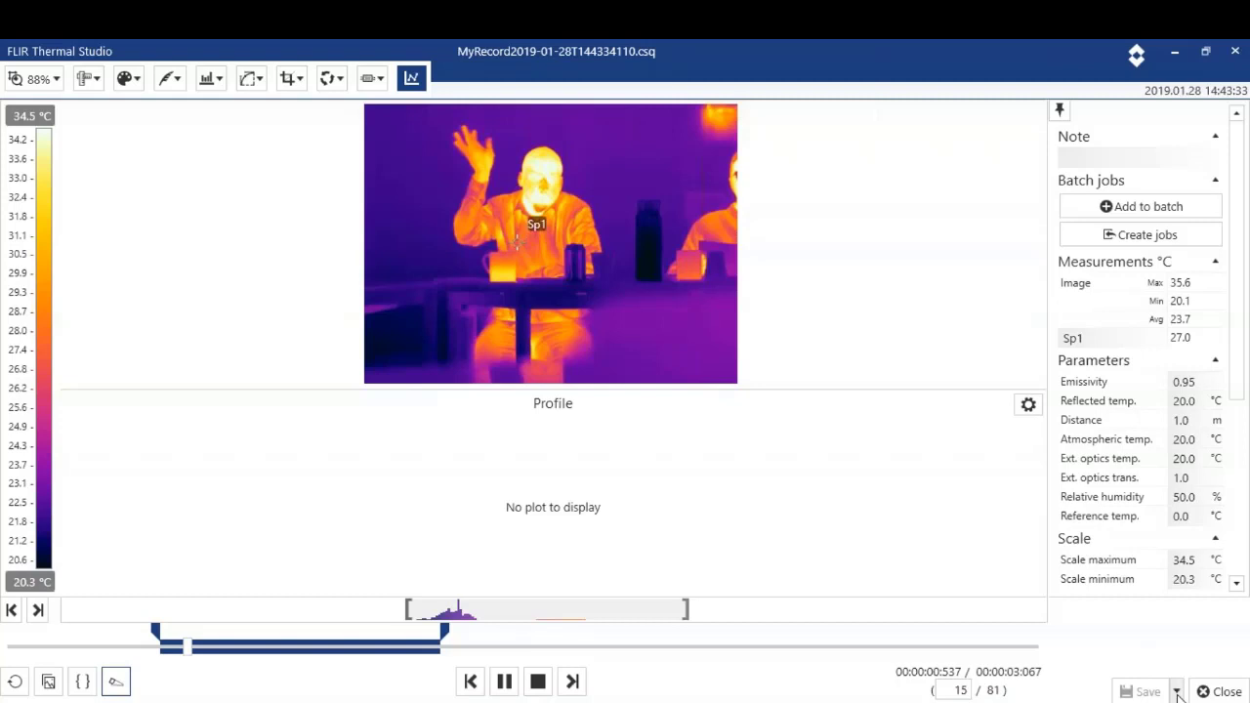
click(1221, 689)
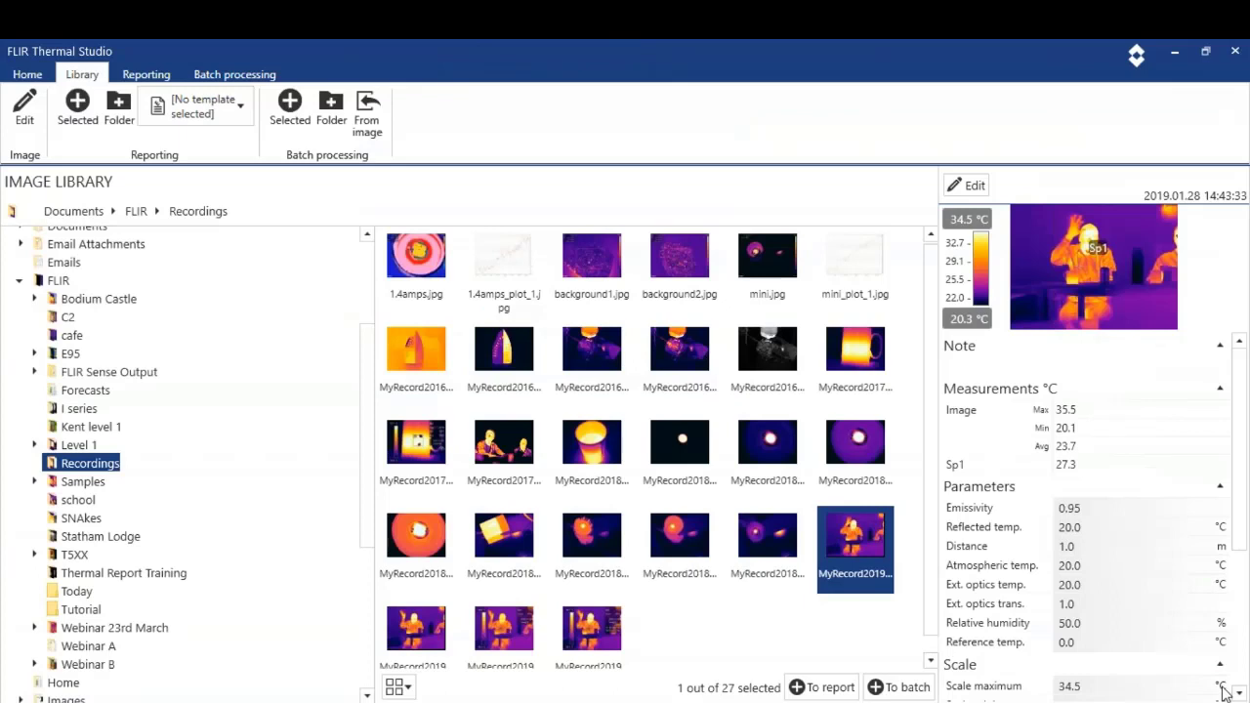